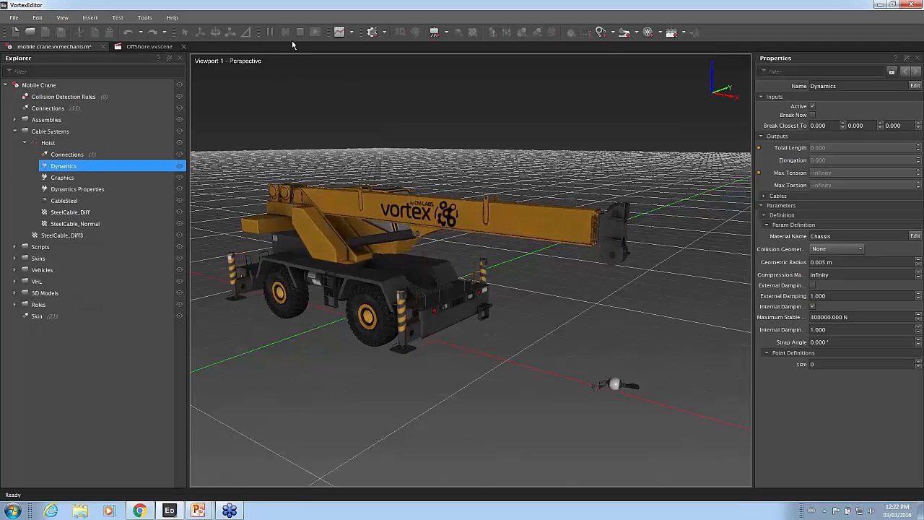
# Stop the simulation and set the number of point definitions in the Hoist cable dynamics to 4.
pyautogui.click(299, 35)
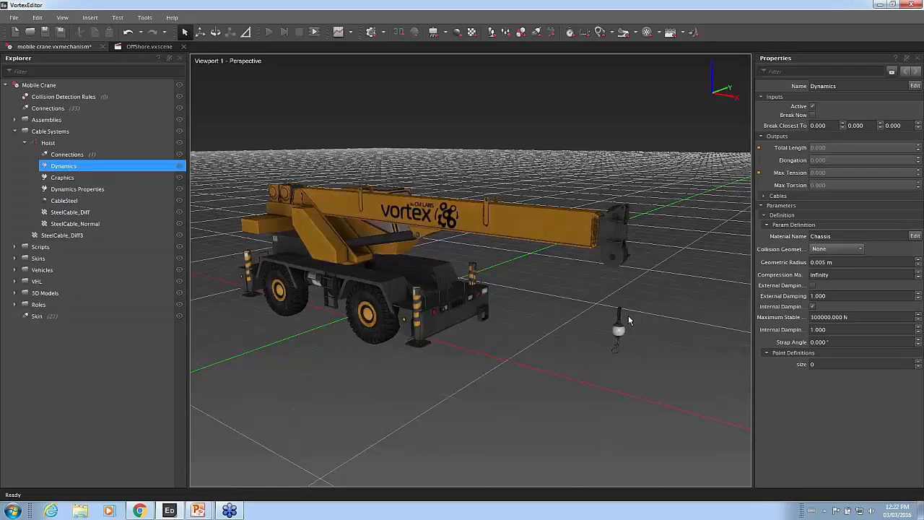
pyautogui.click(898, 365)
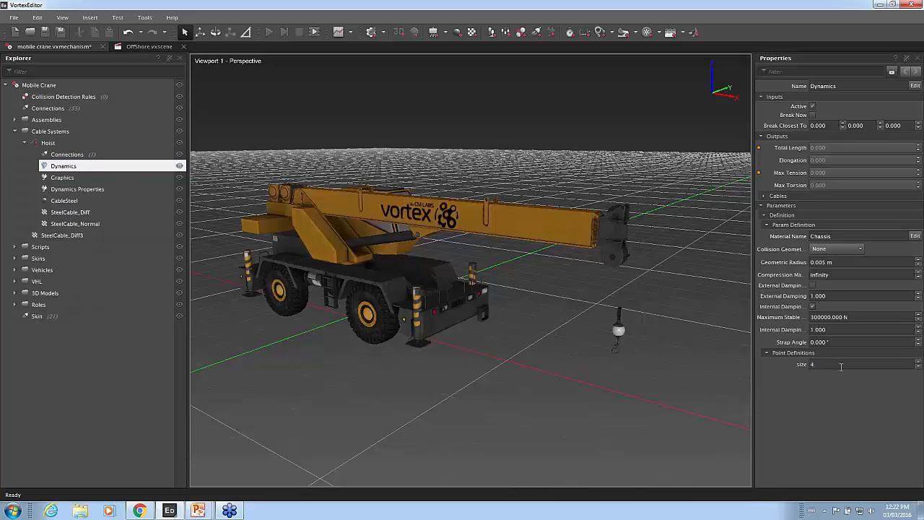
pyautogui.press('Return')
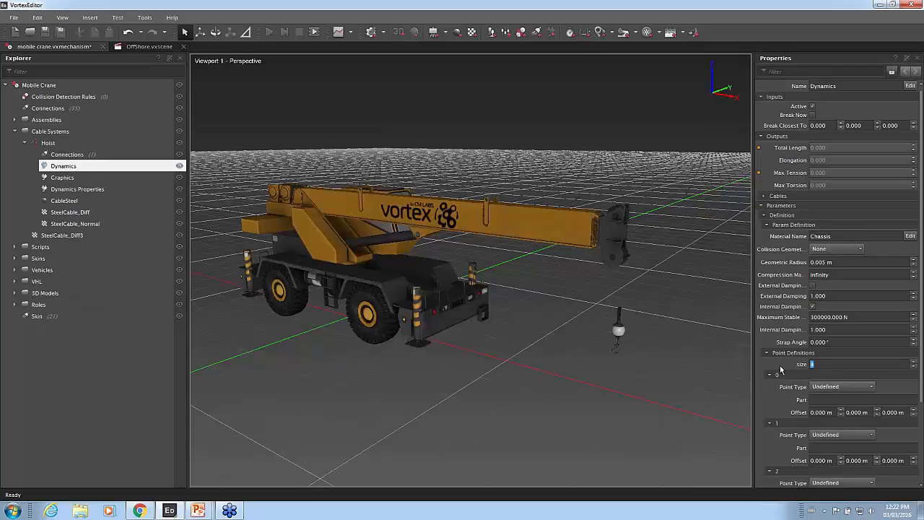
# Define cable point 0 as a Winch and assign the Drum Front part from the Mobile Crane assembly to it.
pyautogui.scroll(-2, 780, 361)
pyautogui.click(847, 299)
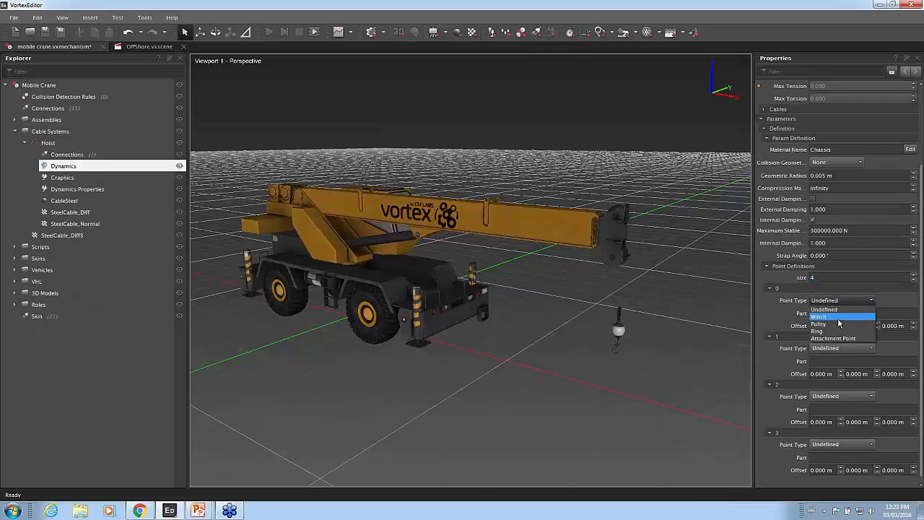
pyautogui.click(838, 317)
pyautogui.click(895, 314)
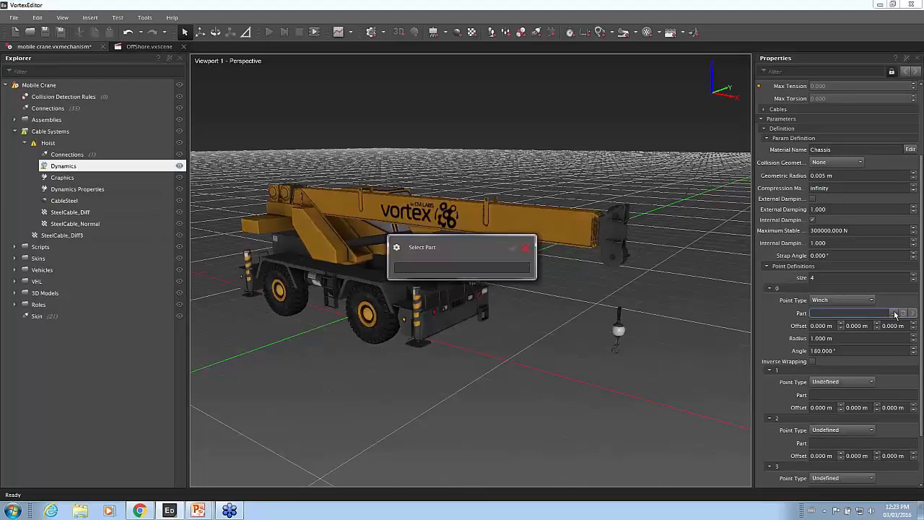
pyautogui.click(24, 119)
pyautogui.click(14, 120)
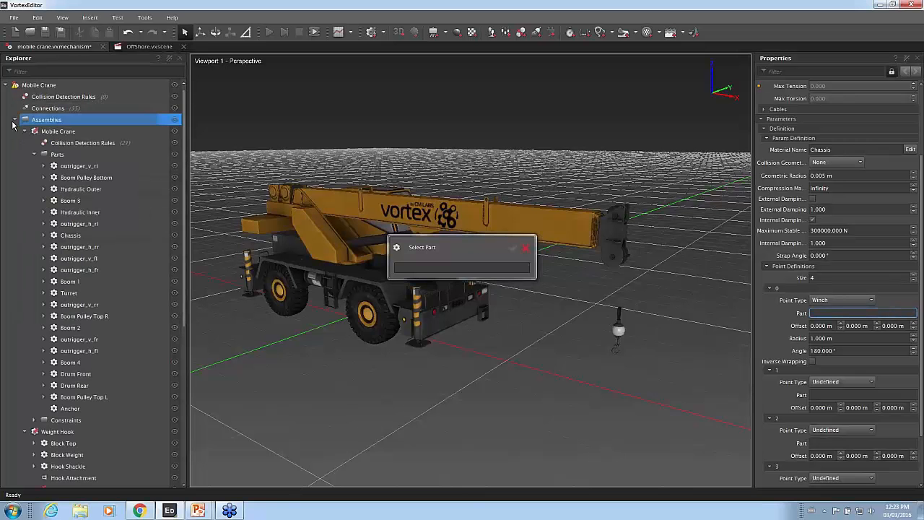
pyautogui.click(77, 375)
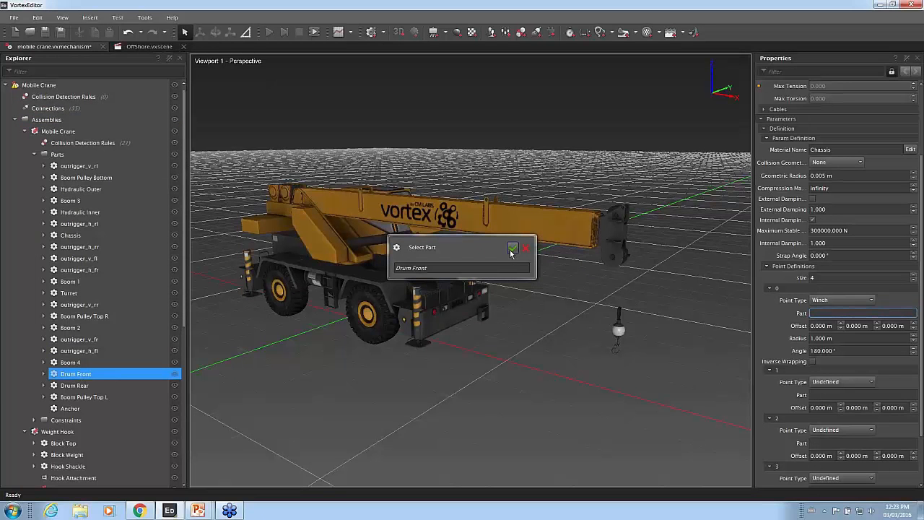
pyautogui.click(512, 249)
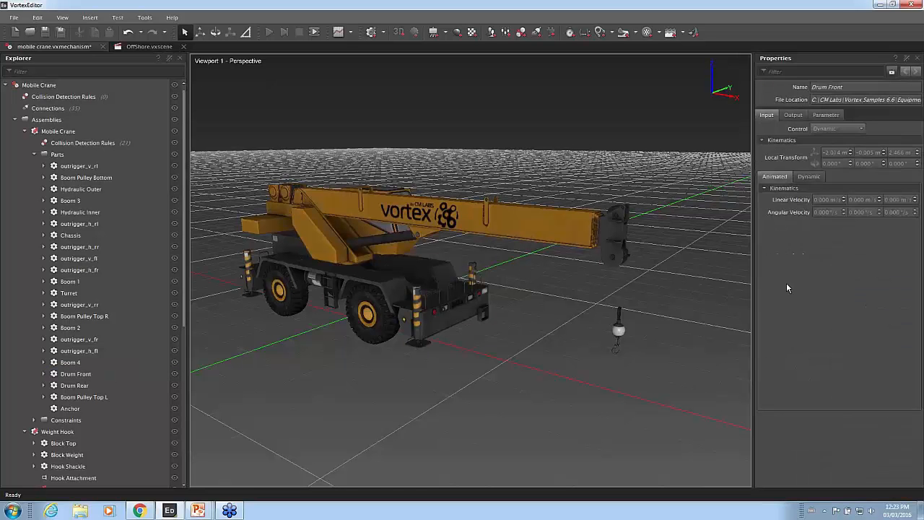
# Define cable point 1 as a Pulley and assign the Boom Pulley Top L part to it.
pyautogui.scroll(-5, 852, 346)
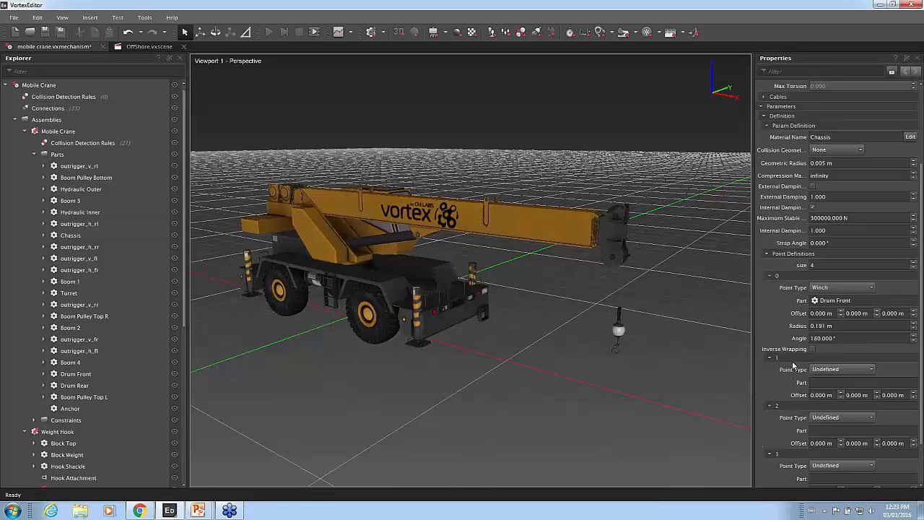
pyautogui.click(862, 369)
pyautogui.click(841, 392)
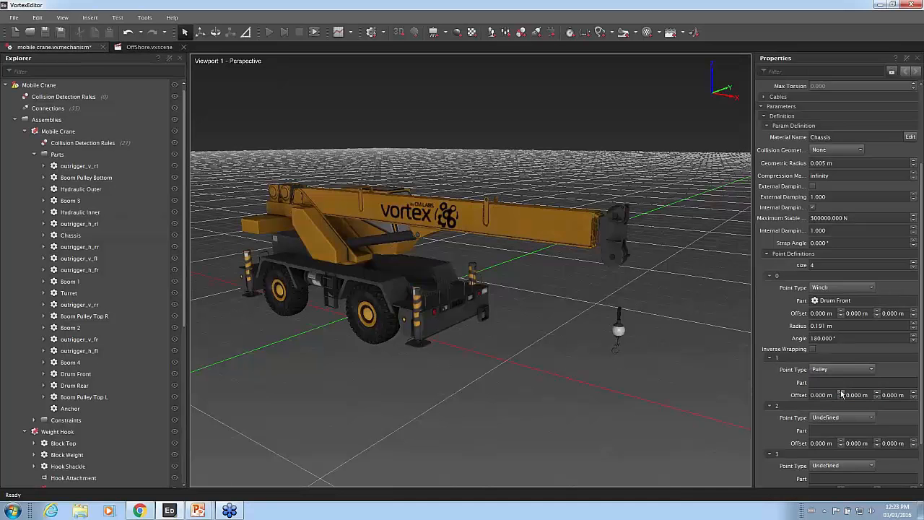
pyautogui.click(120, 398)
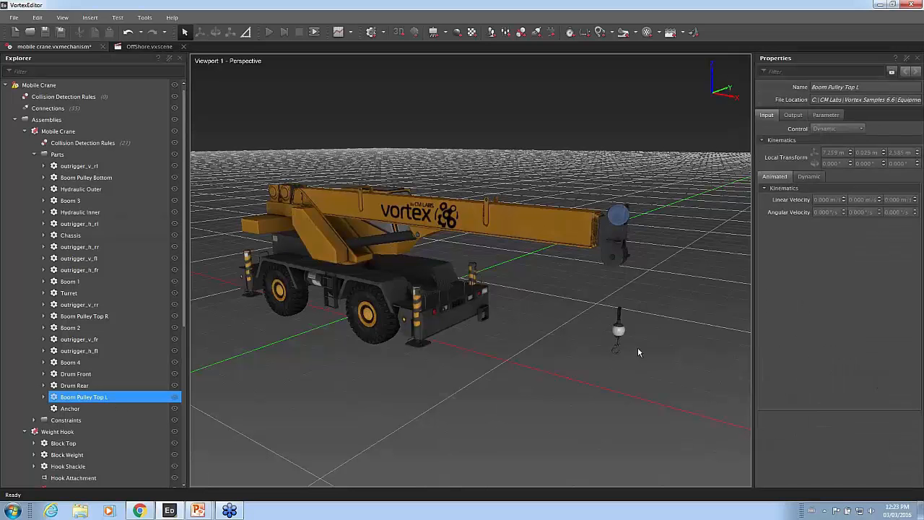
pyautogui.scroll(-4, 116, 400)
pyautogui.click(72, 443)
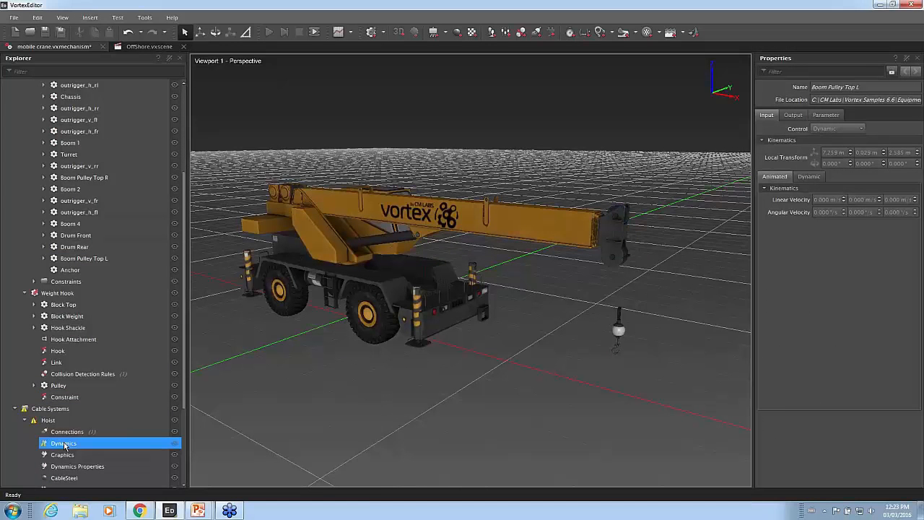
pyautogui.scroll(-3, 801, 368)
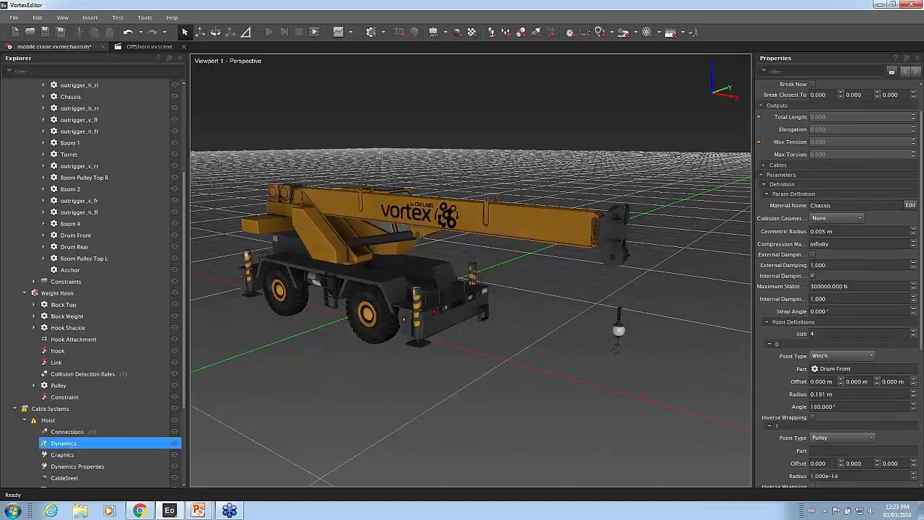
pyautogui.click(894, 351)
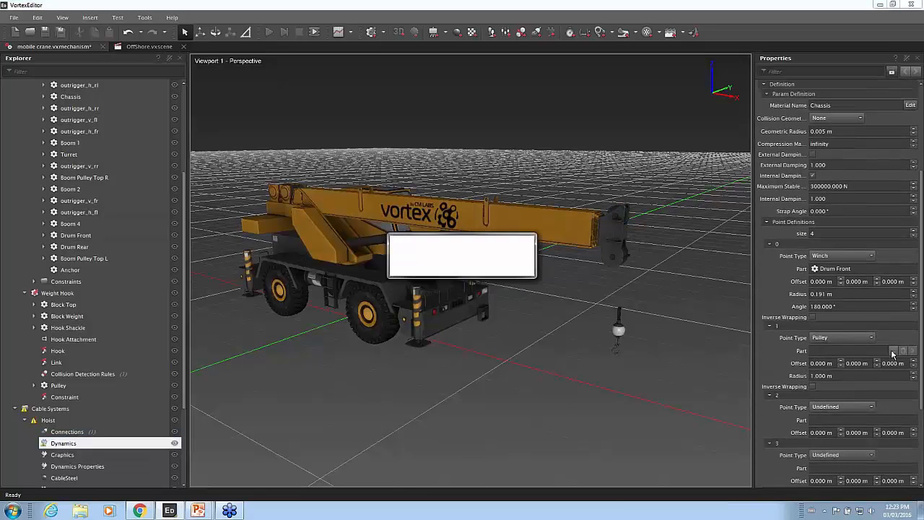
pyautogui.scroll(1, 139, 177)
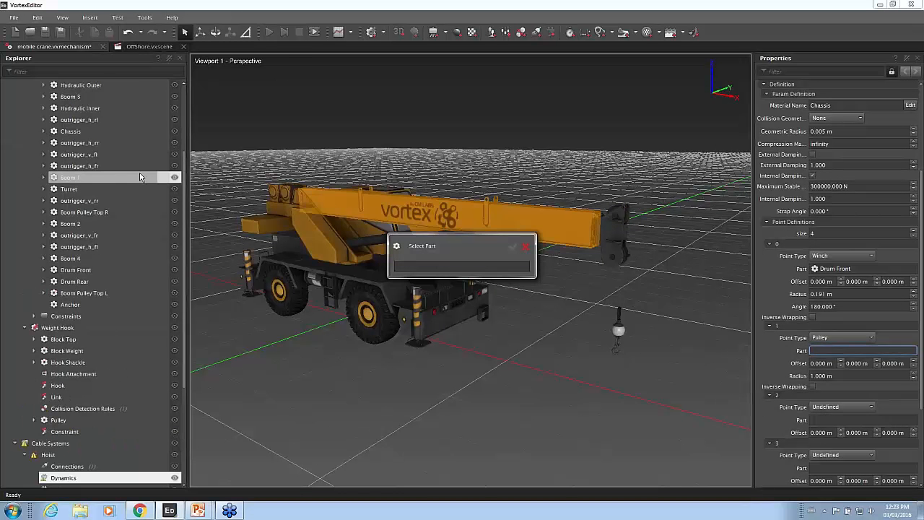
pyautogui.click(111, 293)
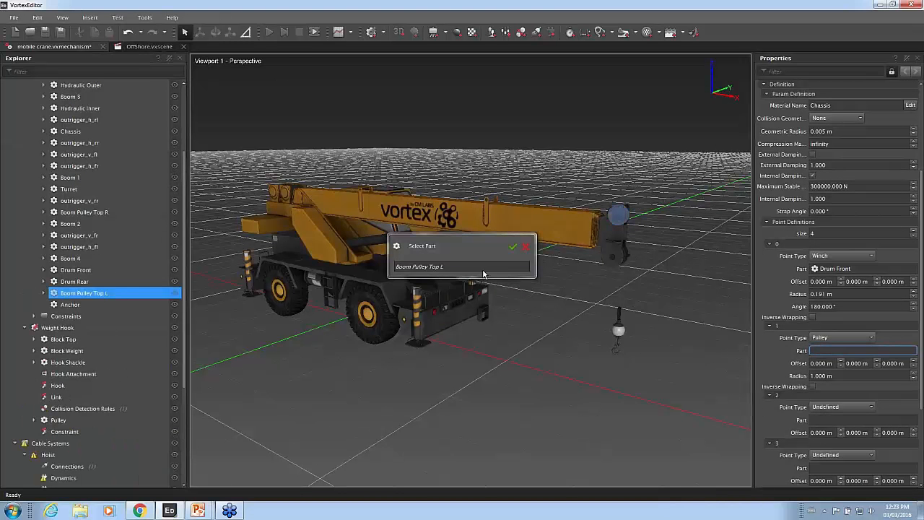
pyautogui.click(513, 247)
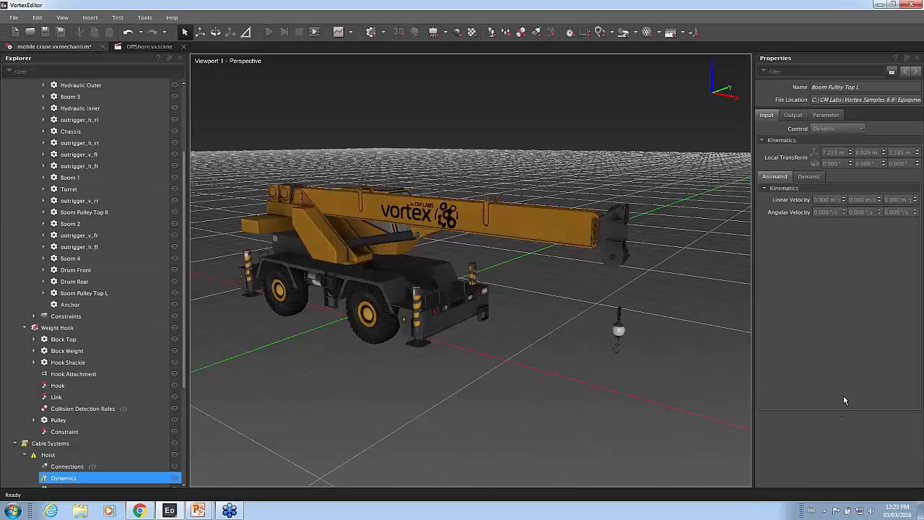
# Define cable point 2 as a Pulley and assign the Boom Pulley Bottom part to it.
pyautogui.scroll(-2, 784, 399)
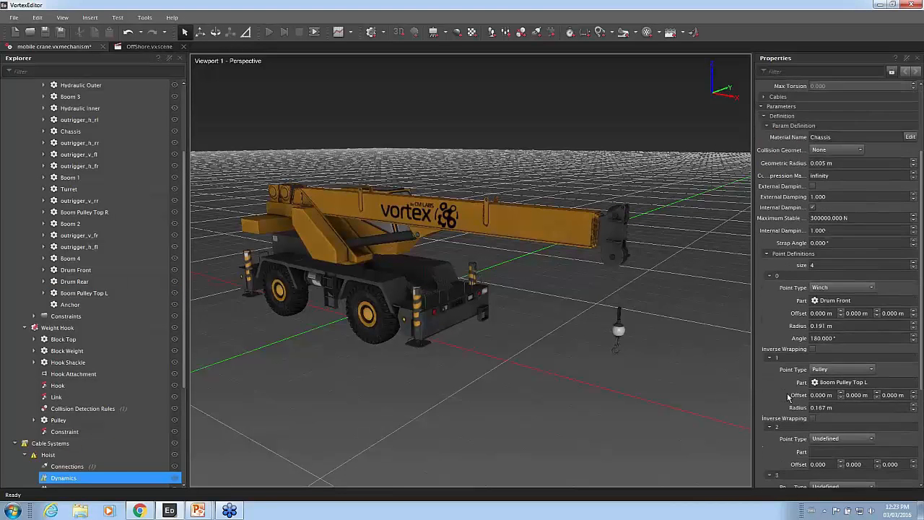
pyautogui.scroll(-1, 788, 397)
pyautogui.click(829, 407)
pyautogui.click(834, 430)
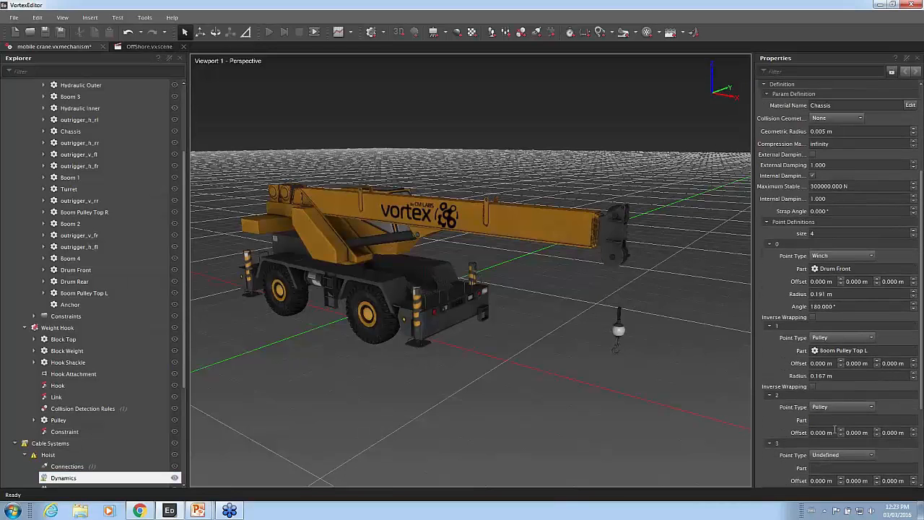
pyautogui.click(894, 420)
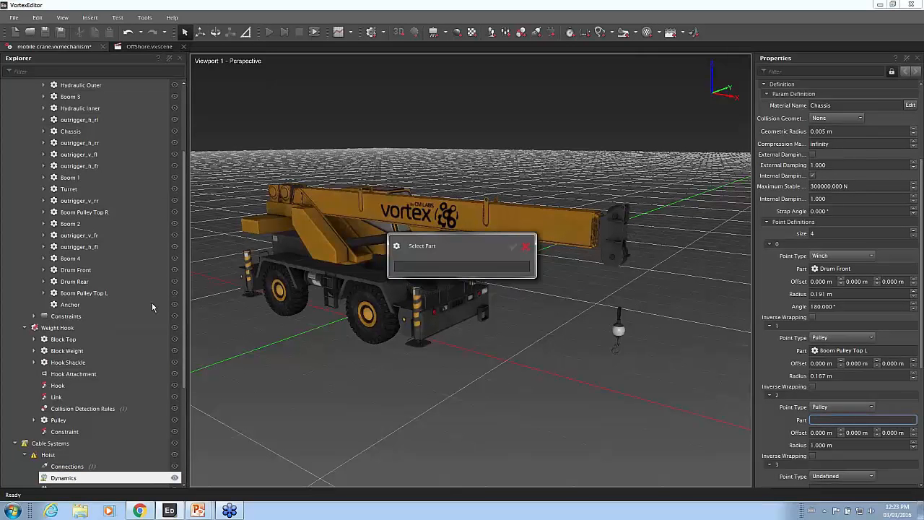
pyautogui.scroll(2, 113, 203)
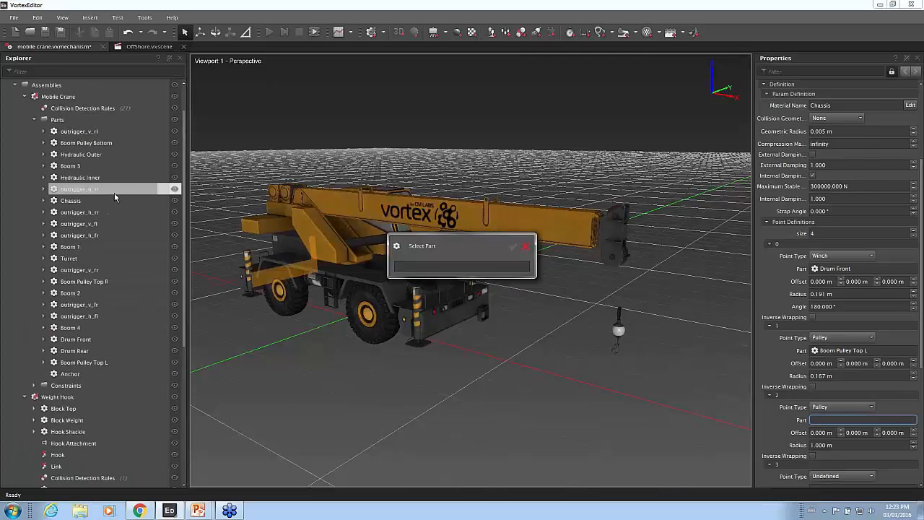
pyautogui.click(108, 143)
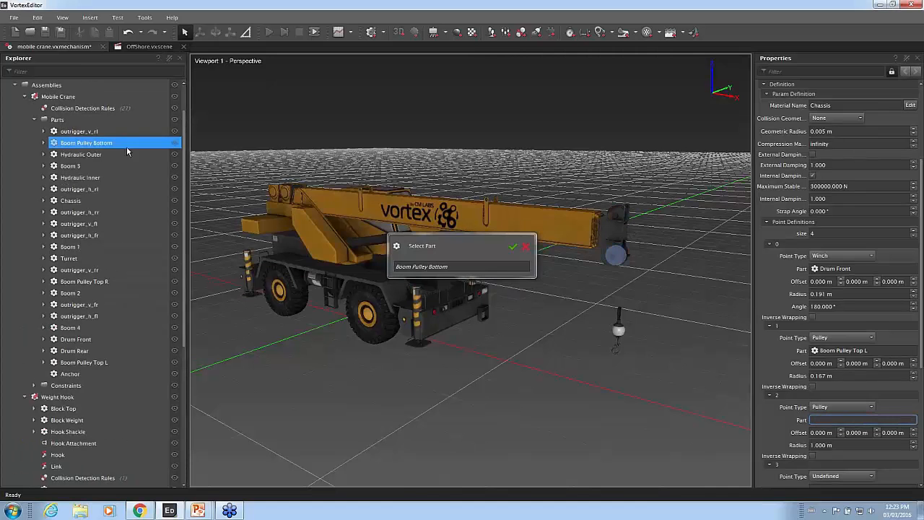
pyautogui.click(513, 248)
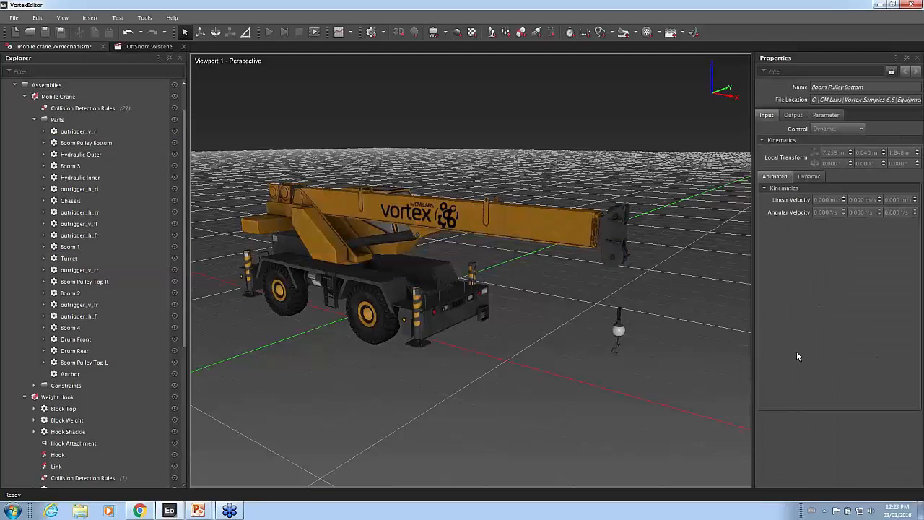
# Define cable point 3 as an Attachment Point and assign the Weight Hook's Block Top part to it.
pyautogui.scroll(-3, 780, 370)
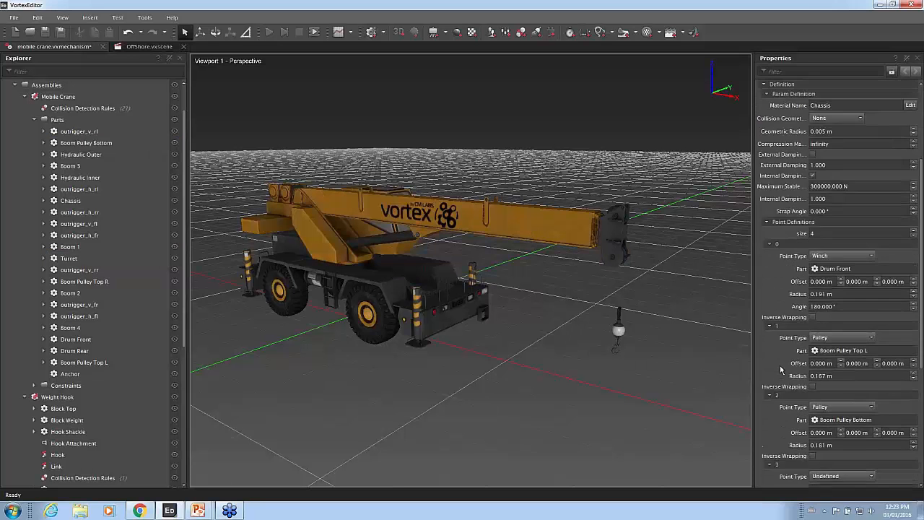
pyautogui.click(834, 446)
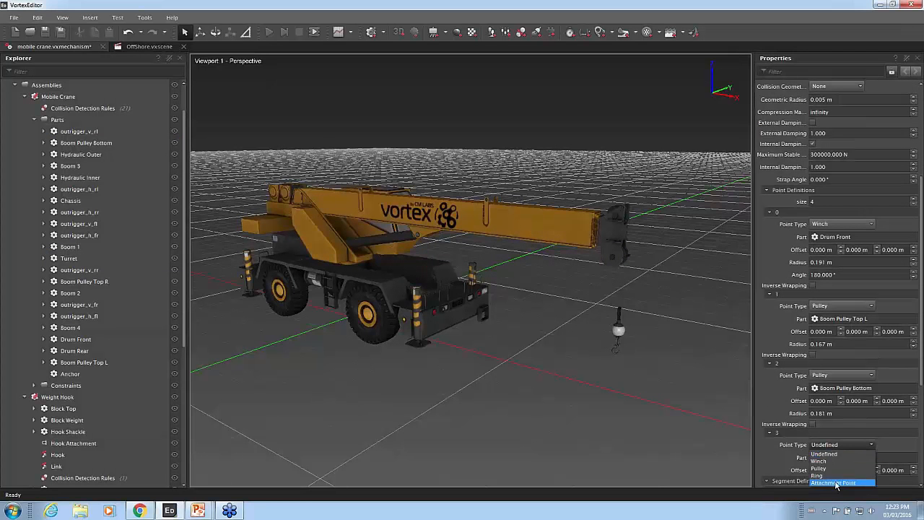
pyautogui.click(833, 482)
pyautogui.click(896, 459)
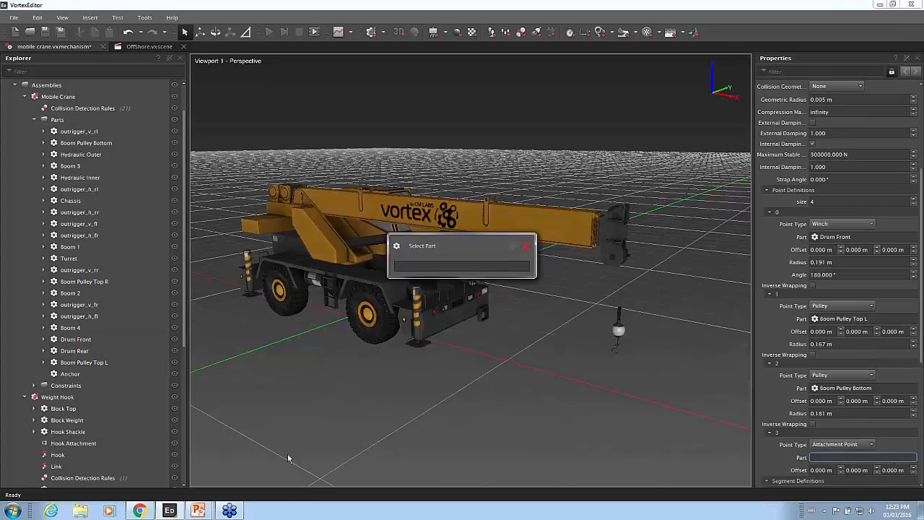
pyautogui.click(97, 412)
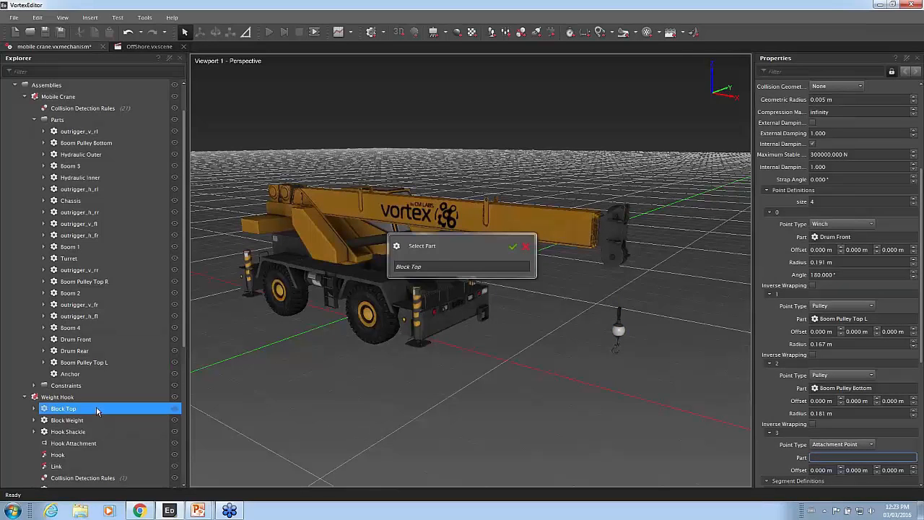
pyautogui.click(513, 247)
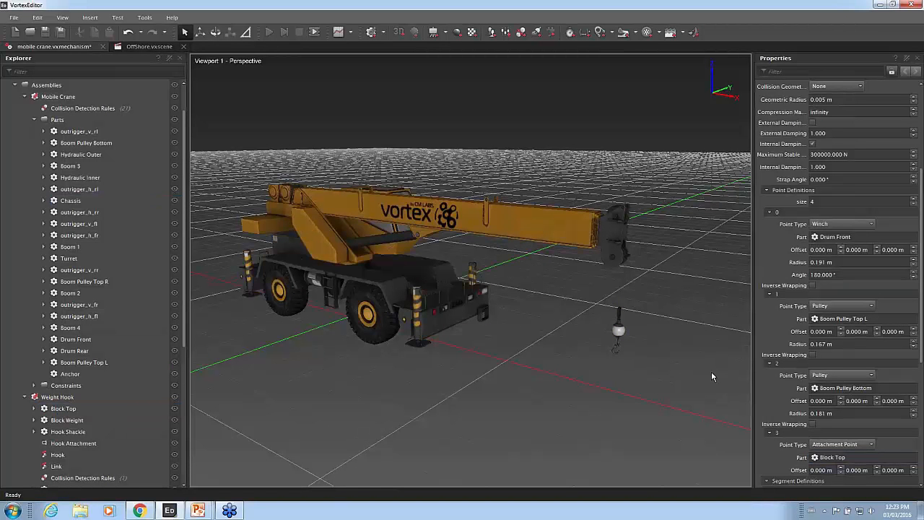
# Set the radius of the winch at cable point 0 to 0.185 m.
pyautogui.scroll(-1, 712, 372)
pyautogui.click(831, 262)
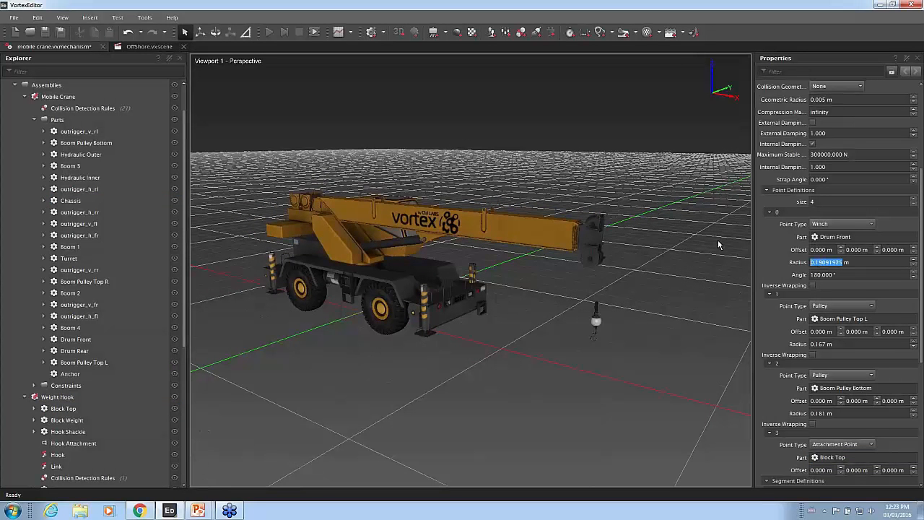
pyautogui.write('0.18')
pyautogui.write('5')
pyautogui.press('Return')
pyautogui.press('Return')
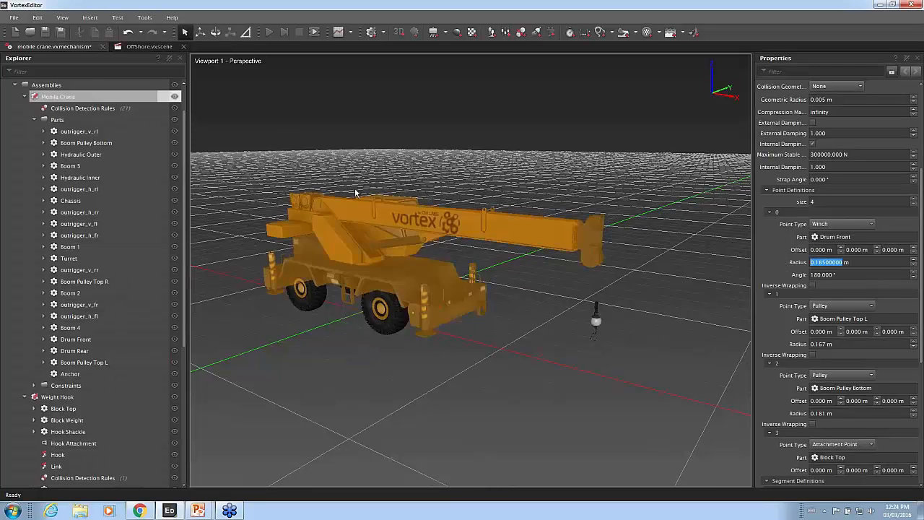
# Examine the crane's cable path and the segment definitions between the Hoist cable's points.
pyautogui.click(339, 164)
pyautogui.moveTo(340, 164)
pyautogui.mouseDown()
pyautogui.moveTo(494, 179)
pyautogui.moveTo(438, 183)
pyautogui.moveTo(328, 159)
pyautogui.mouseUp()
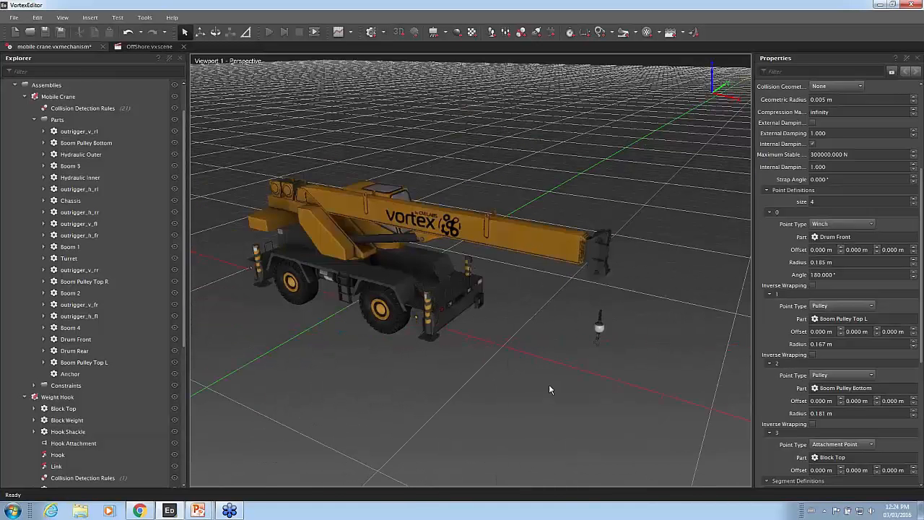
pyautogui.moveTo(546, 391); pyautogui.dragTo(547, 372)
pyautogui.scroll(-4, 769, 384)
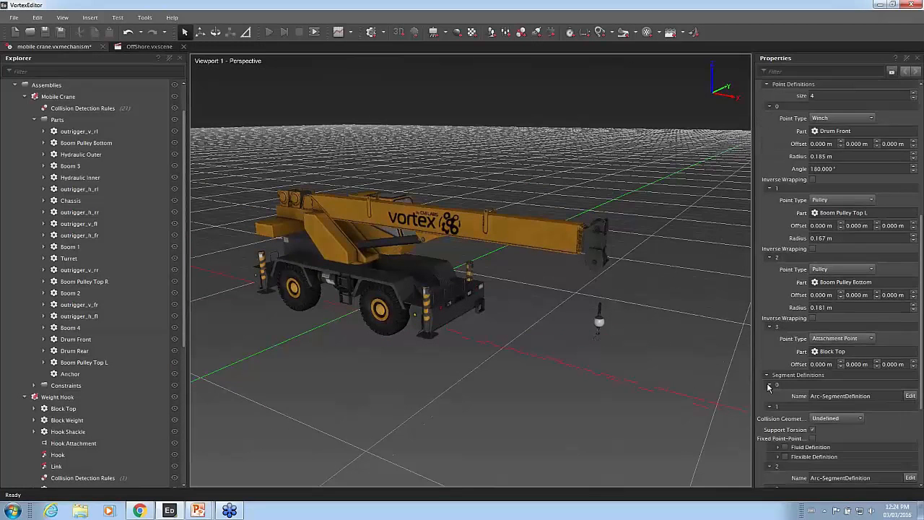
pyautogui.scroll(-1, 774, 388)
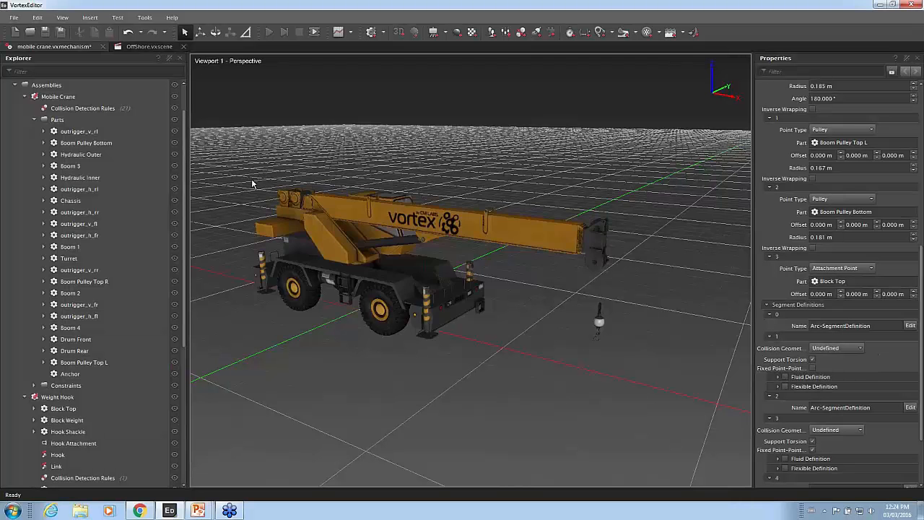
pyautogui.click(311, 207)
pyautogui.scroll(-3, 894, 358)
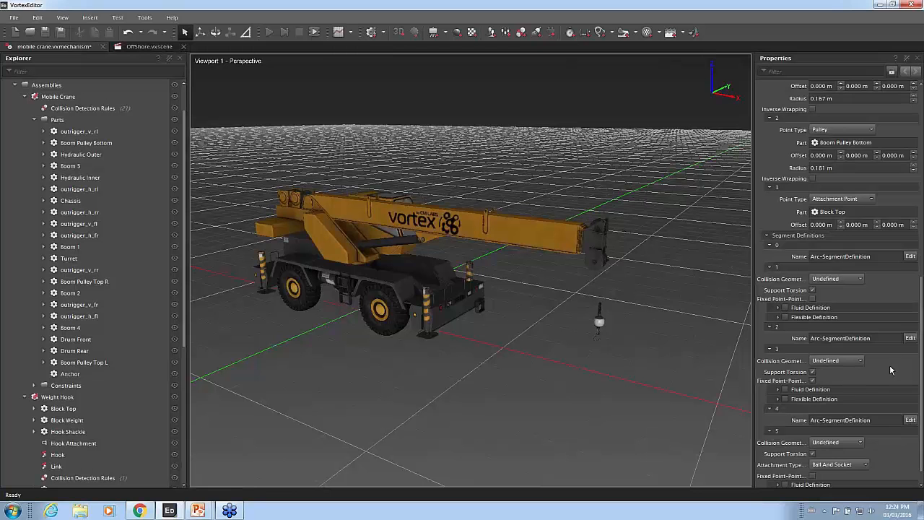
pyautogui.scroll(-1, 892, 372)
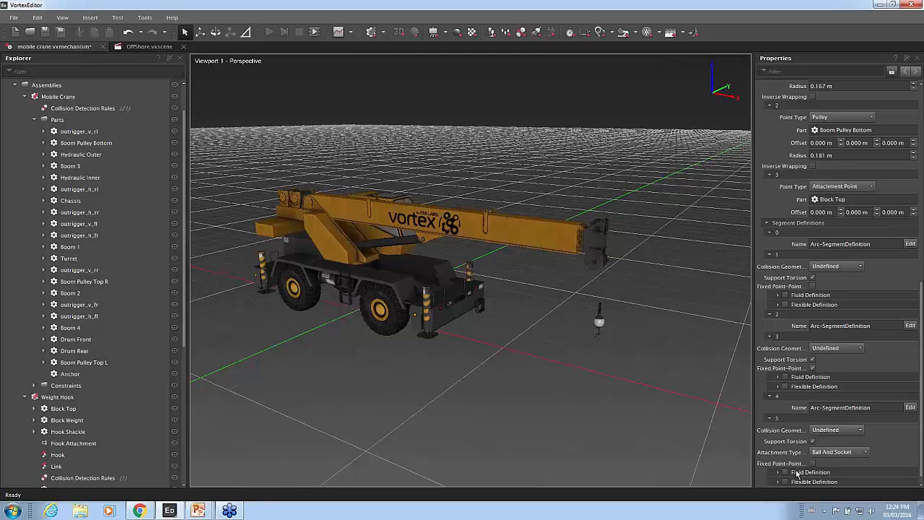
# Set the collision geometry of segment 5 to Capsule and enable its flexible definition.
pyautogui.click(848, 432)
pyautogui.click(848, 463)
pyautogui.click(785, 482)
pyautogui.click(778, 481)
pyautogui.scroll(-1, 895, 437)
pyautogui.scroll(-2, 895, 433)
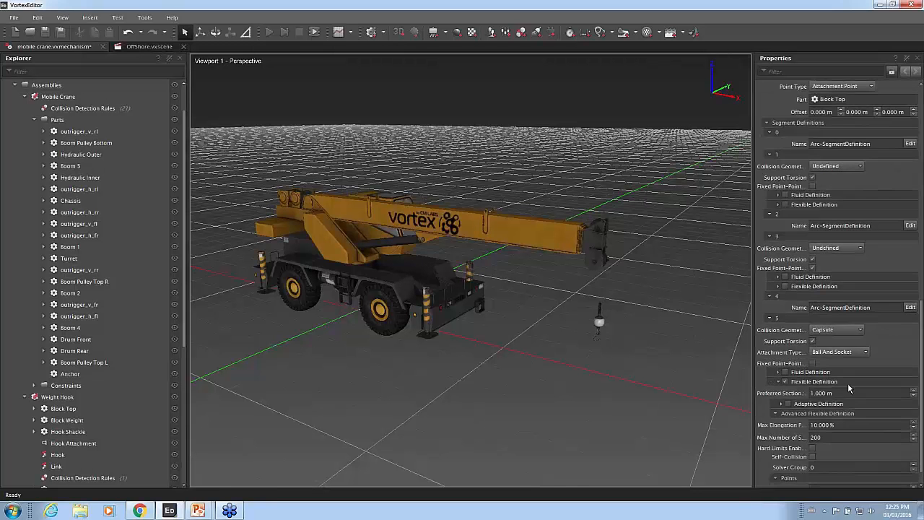
# Set the preferred section length in segment 5's flexible definition to 0.05 m.
pyautogui.click(818, 393)
pyautogui.write('0.05')
pyautogui.click(878, 342)
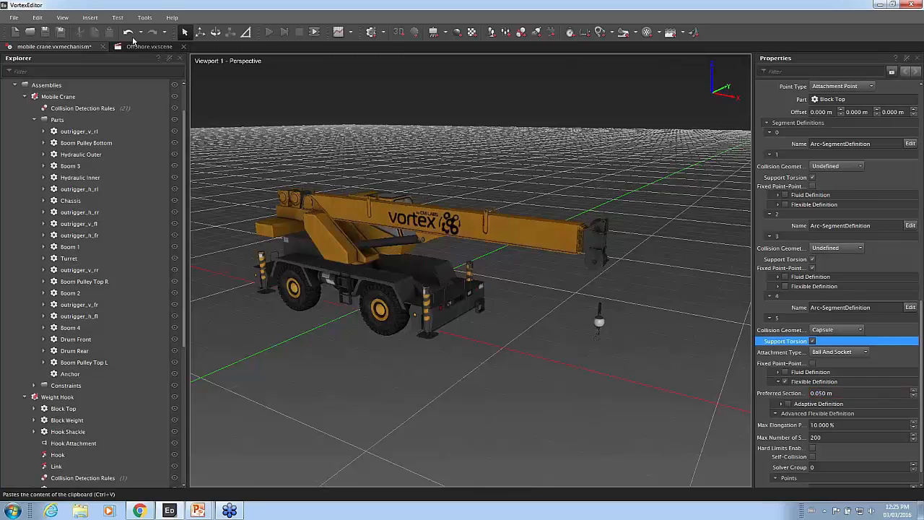
# Run and stop the simulation to test the simple hoist cable, and inspect the boom tip pulleys and hook.
pyautogui.click(269, 33)
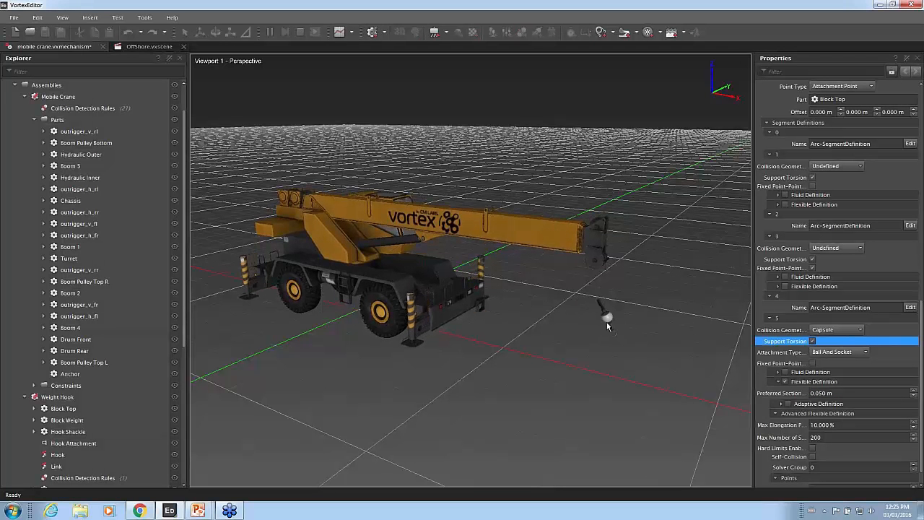
pyautogui.click(299, 33)
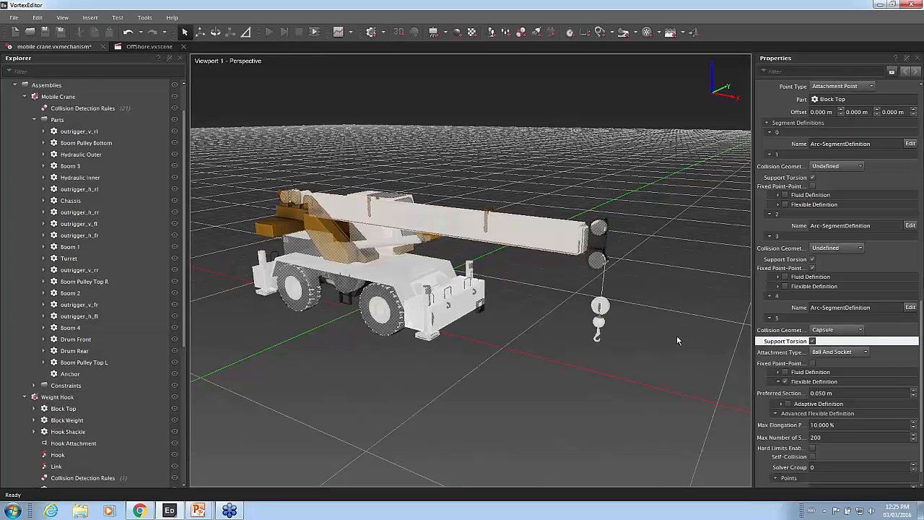
pyautogui.moveTo(673, 337); pyautogui.dragTo(603, 310, button='middle')
pyautogui.scroll(2, 599, 320)
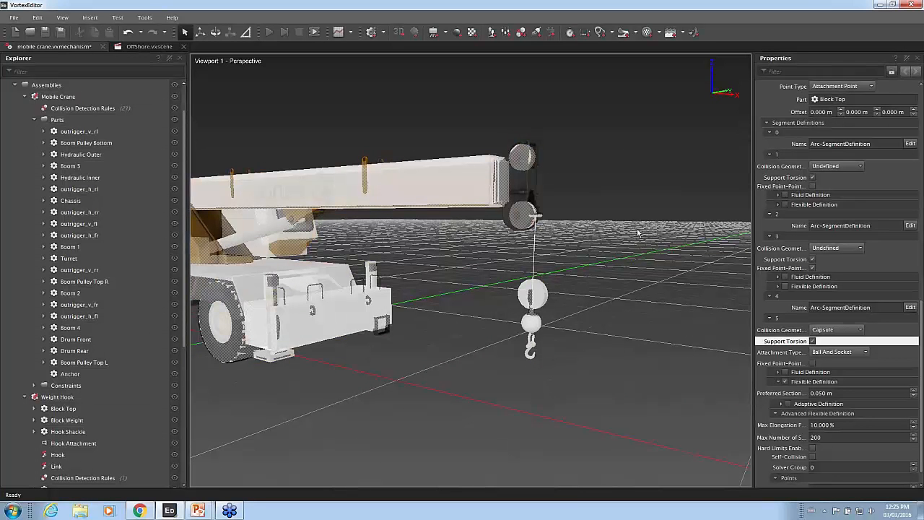
pyautogui.moveTo(504, 245); pyautogui.dragTo(527, 199, button='middle')
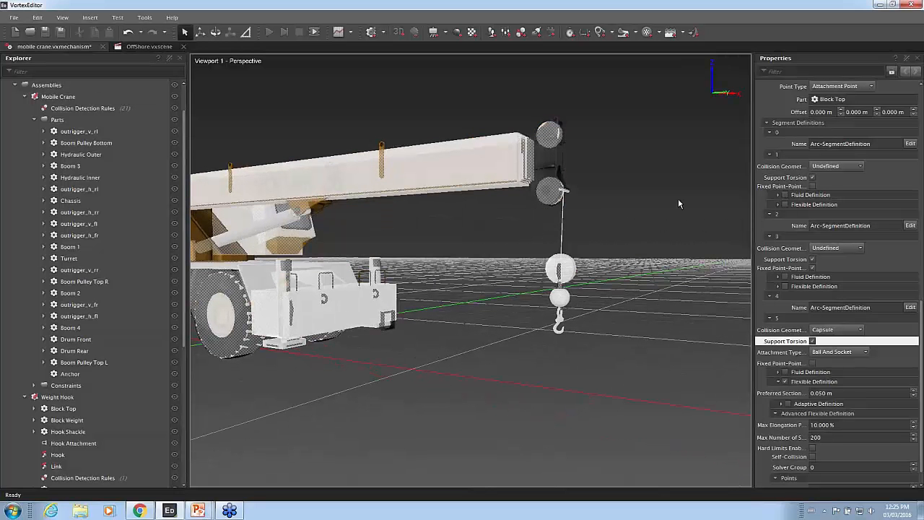
# Increase the number of point definitions in the Hoist cable to 5.
pyautogui.click(899, 178)
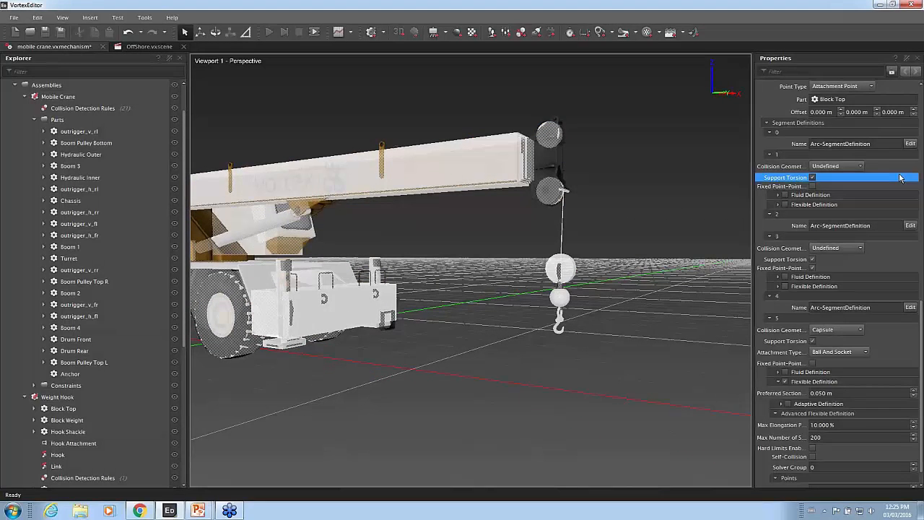
pyautogui.scroll(6, 899, 178)
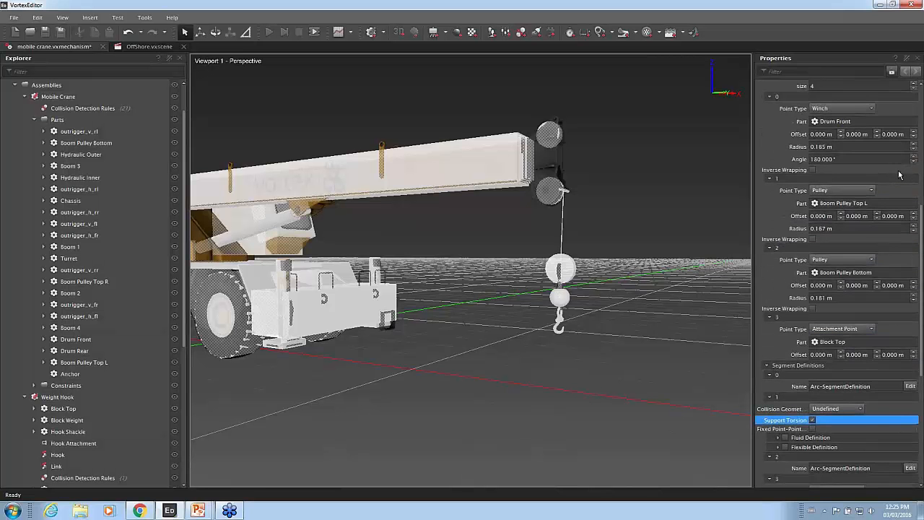
pyautogui.scroll(1, 899, 174)
pyautogui.click(846, 120)
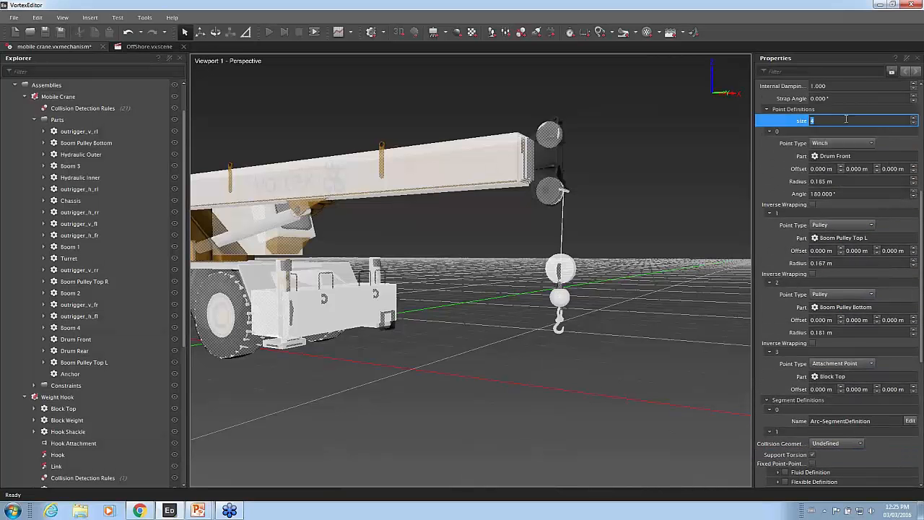
pyautogui.write('5')
pyautogui.press('Return')
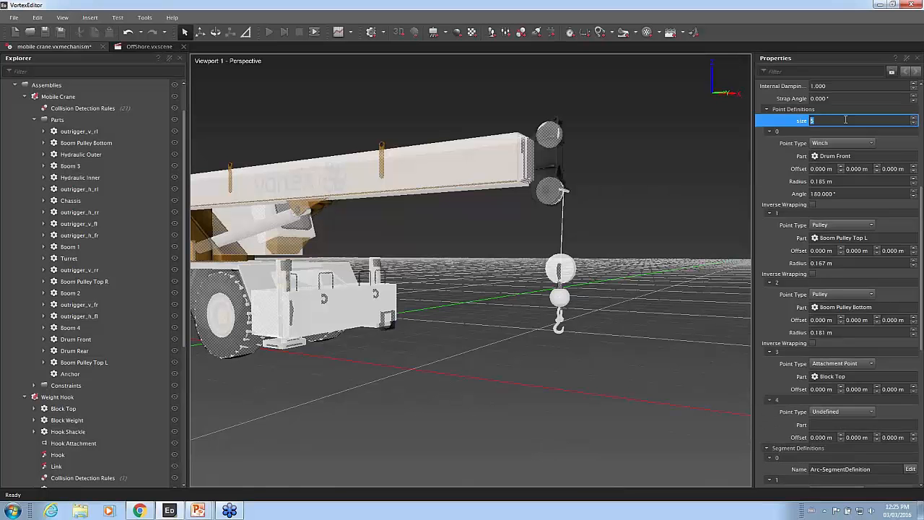
# Change cable point 3 to a Pulley and replace its part with the Weight Hook's Pulley part.
pyautogui.scroll(-3, 767, 354)
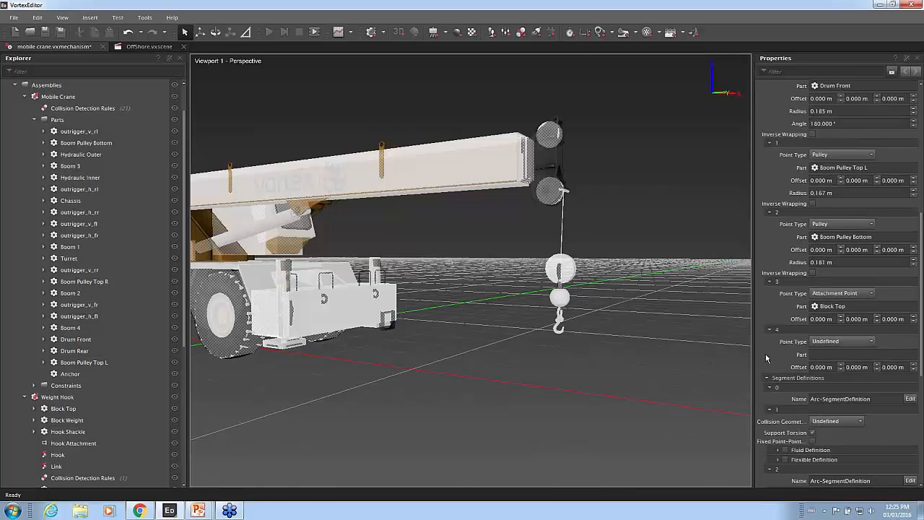
pyautogui.click(767, 341)
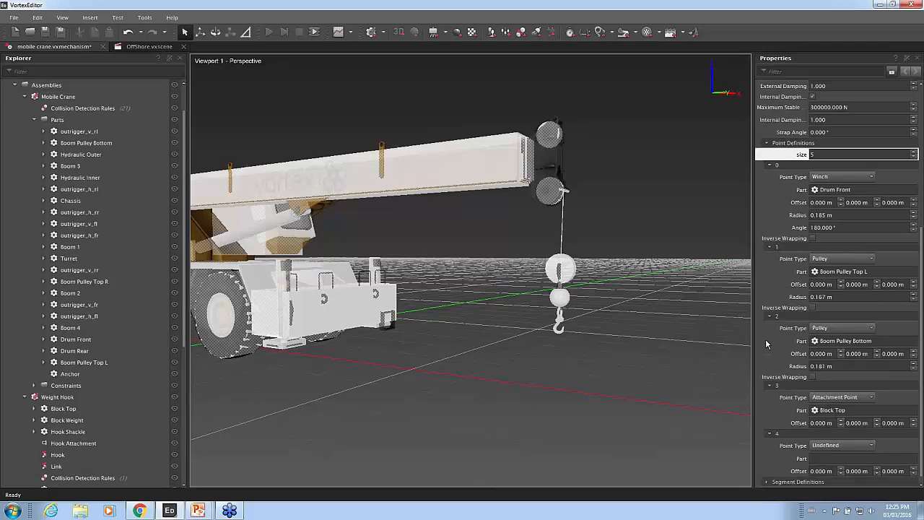
pyautogui.click(871, 398)
pyautogui.click(859, 426)
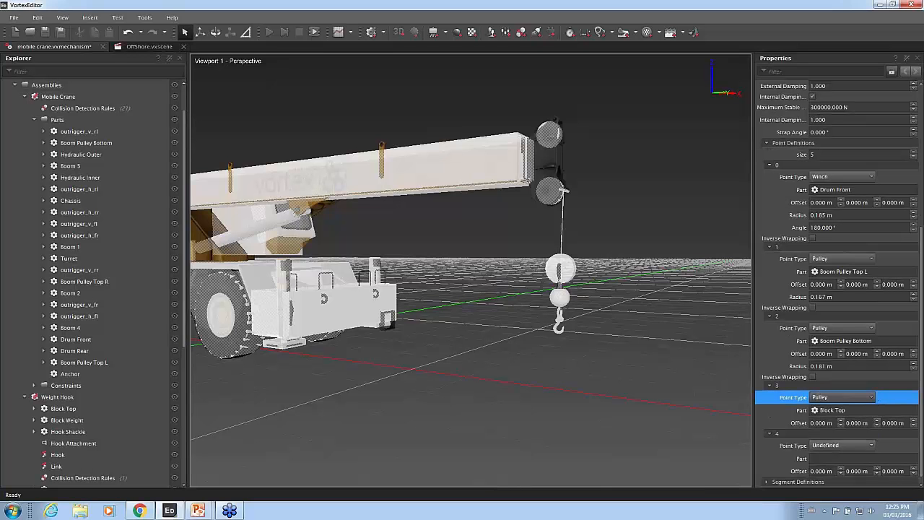
pyautogui.click(903, 410)
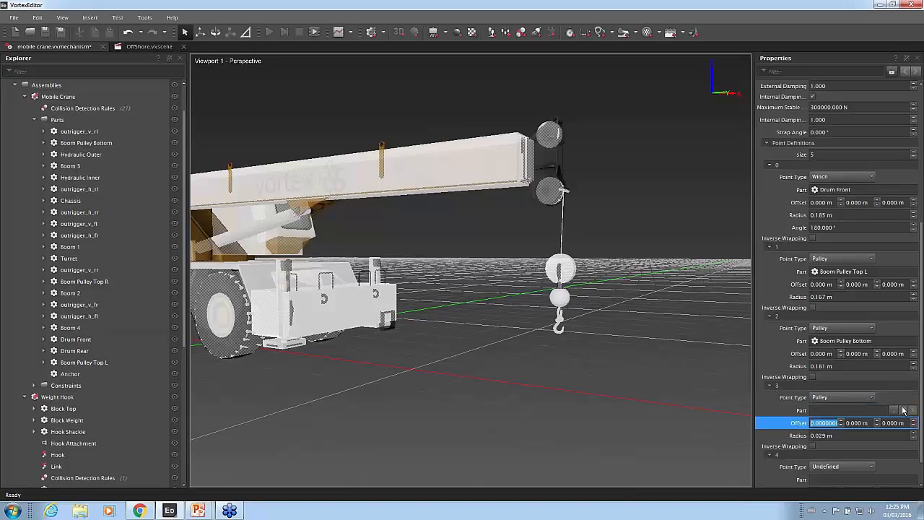
pyautogui.click(894, 410)
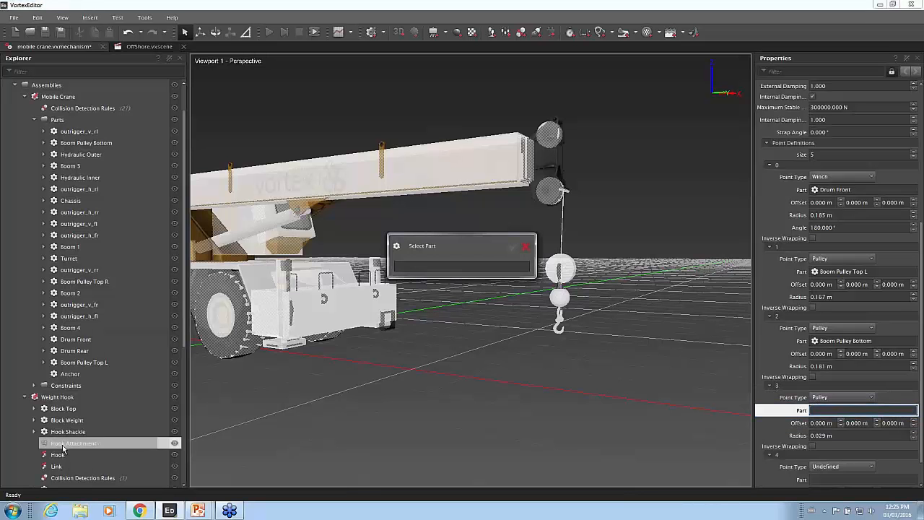
pyautogui.scroll(-2, 78, 442)
pyautogui.click(65, 420)
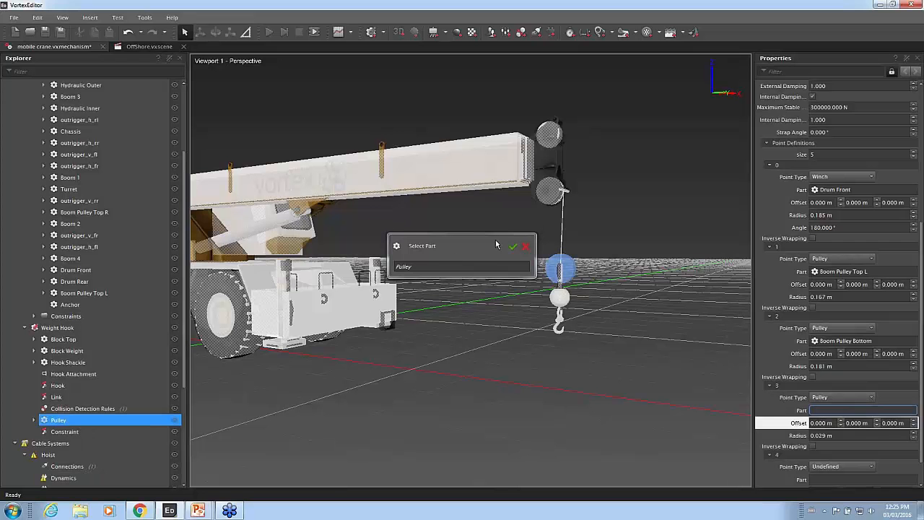
pyautogui.click(512, 247)
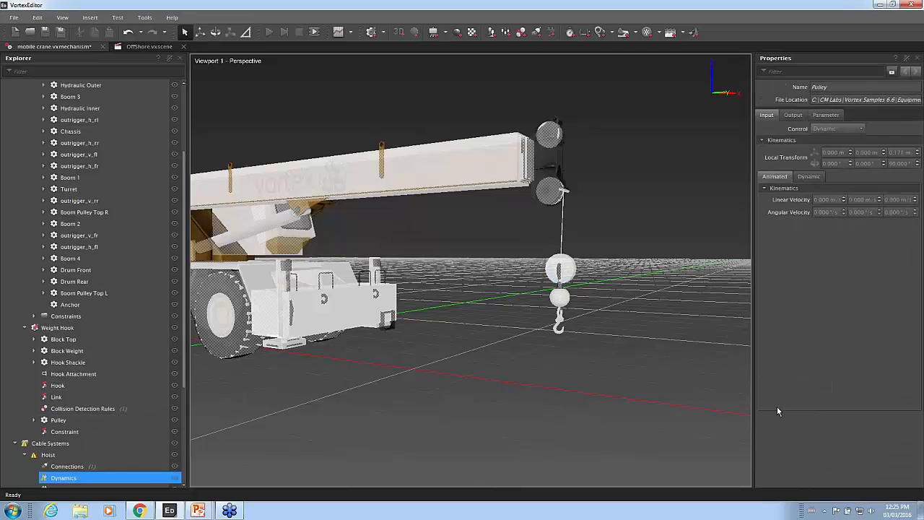
# Define cable point 4 as an Attachment Point and assign the Mobile Crane's Anchor part to it.
pyautogui.scroll(-6, 776, 408)
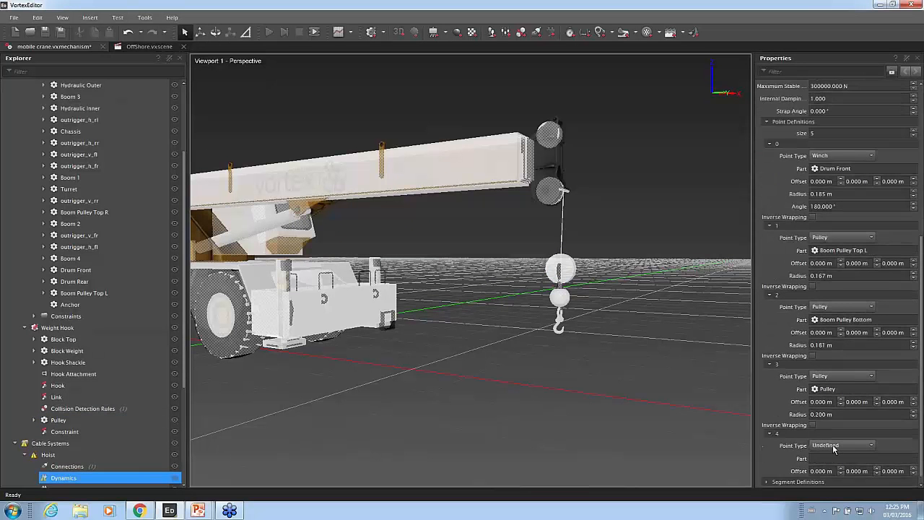
pyautogui.click(833, 444)
pyautogui.click(833, 483)
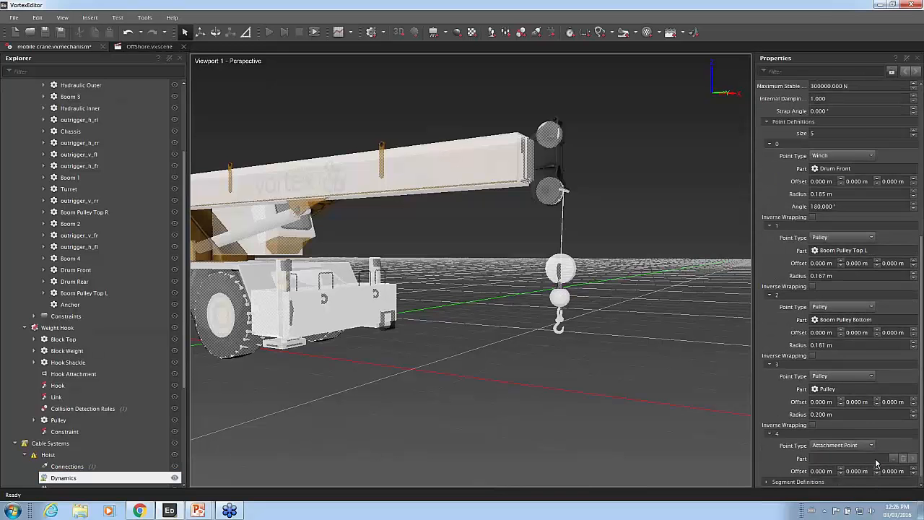
pyautogui.click(894, 458)
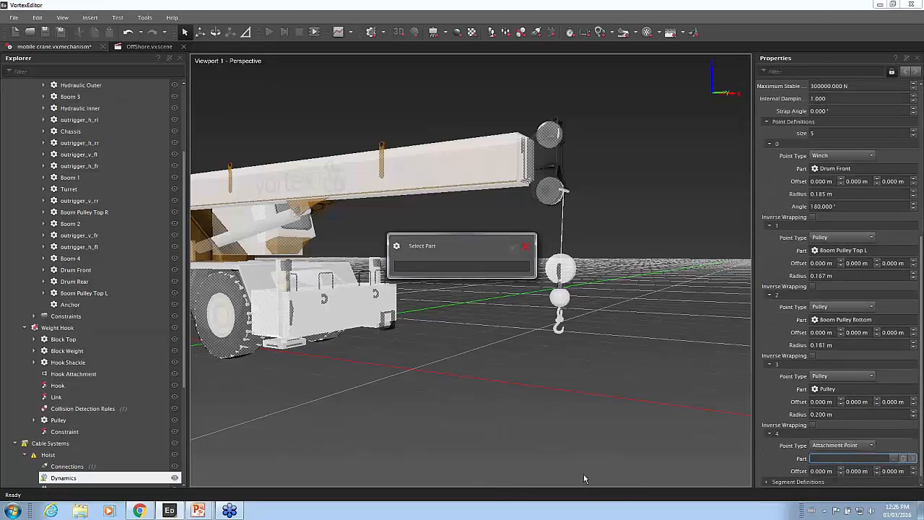
pyautogui.click(115, 305)
pyautogui.click(513, 248)
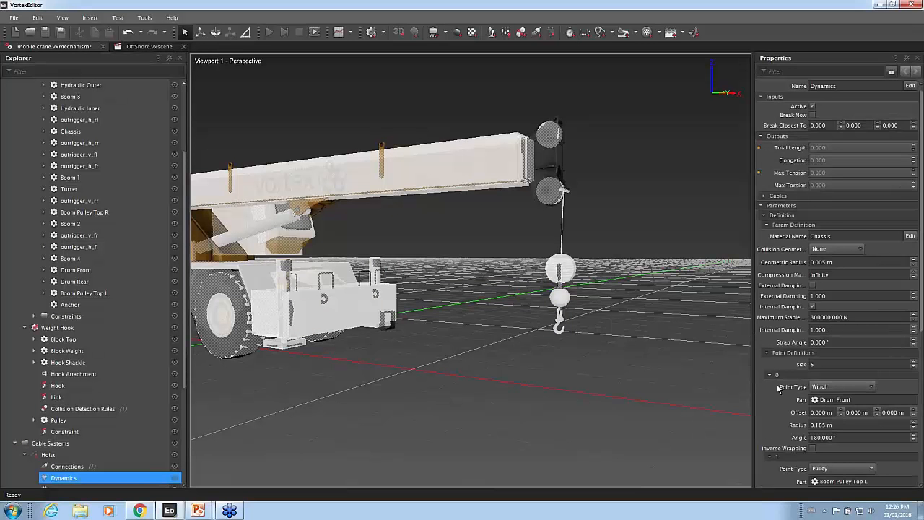
pyautogui.scroll(-3, 777, 384)
pyautogui.scroll(-5, 778, 389)
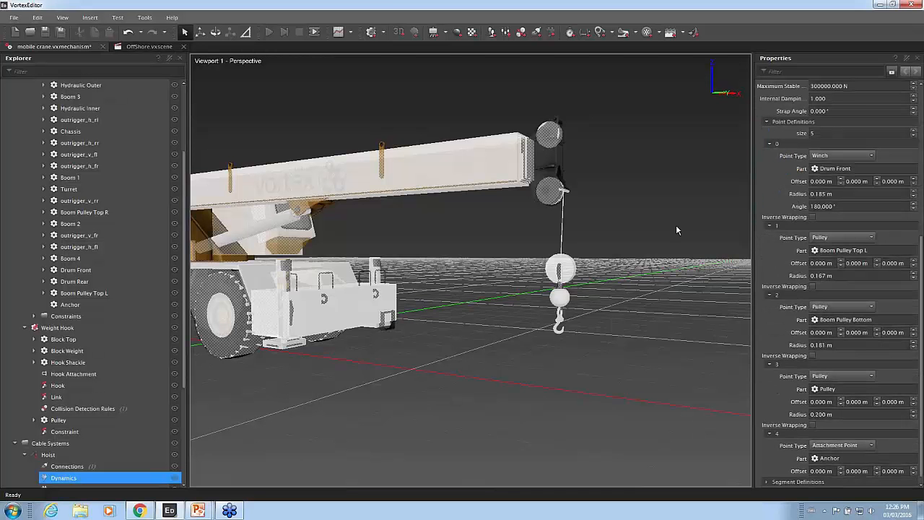
# Run the simulation to test the block and tackle cable from another viewing angle, and stop it.
pyautogui.click(270, 32)
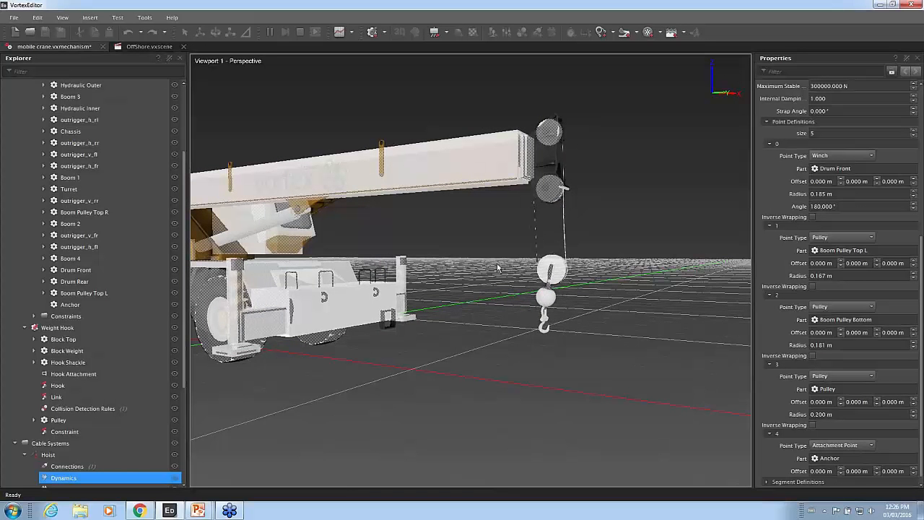
pyautogui.moveTo(478, 265); pyautogui.dragTo(515, 279, button='middle')
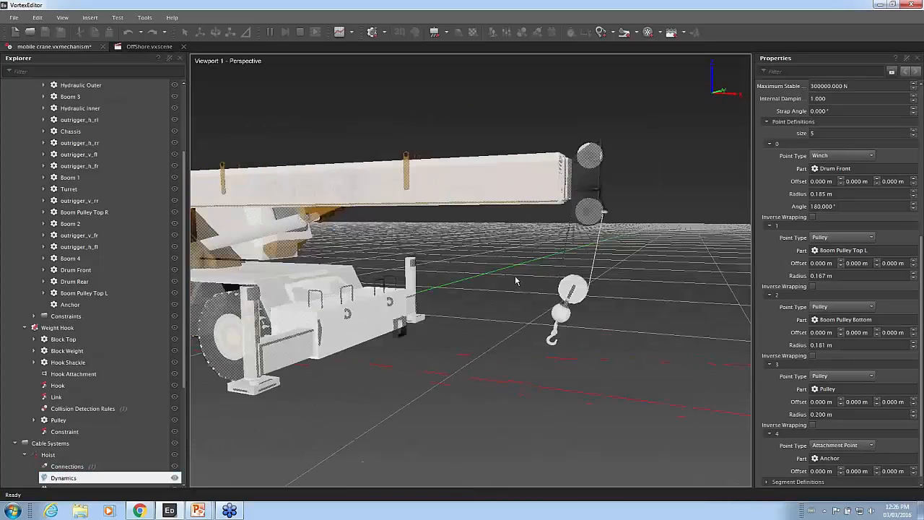
pyautogui.click(300, 31)
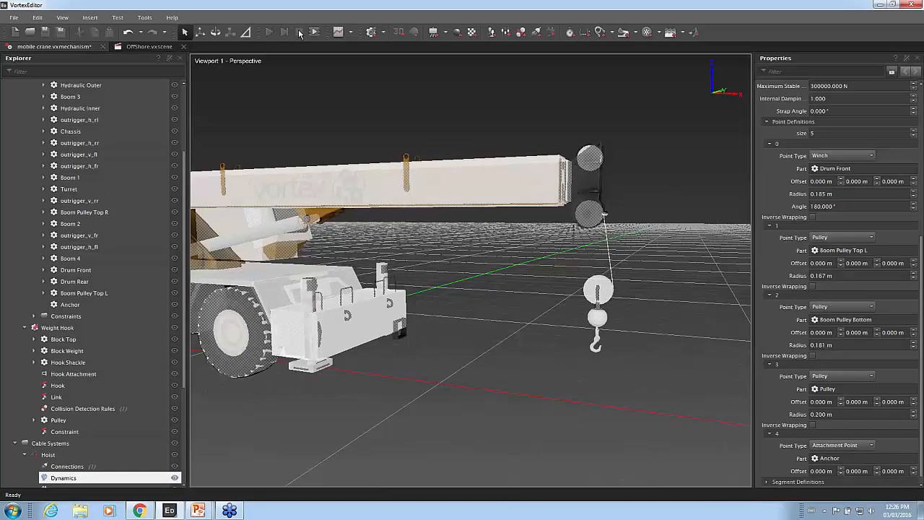
# Open the OffShore.vxscene document and look over the yellow subsea cables between the seabed structures.
pyautogui.click(139, 45)
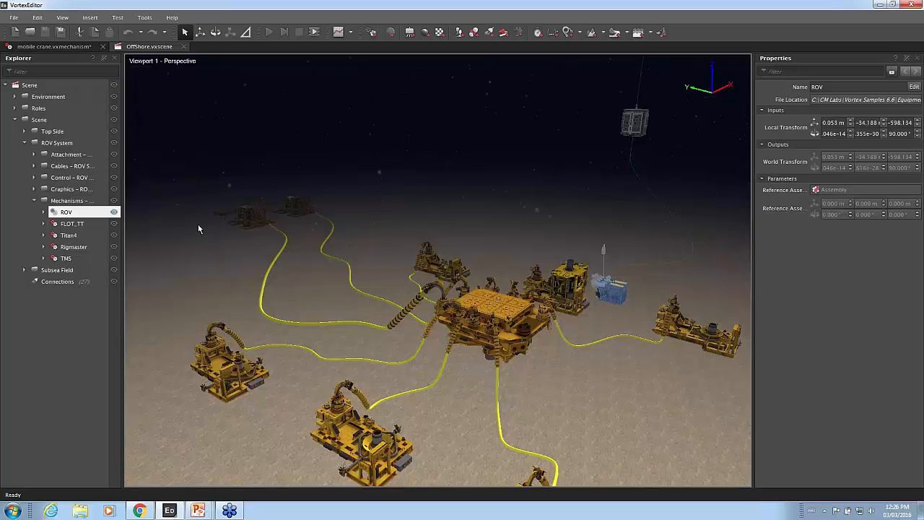
pyautogui.moveTo(200, 228); pyautogui.dragTo(372, 264, button='middle')
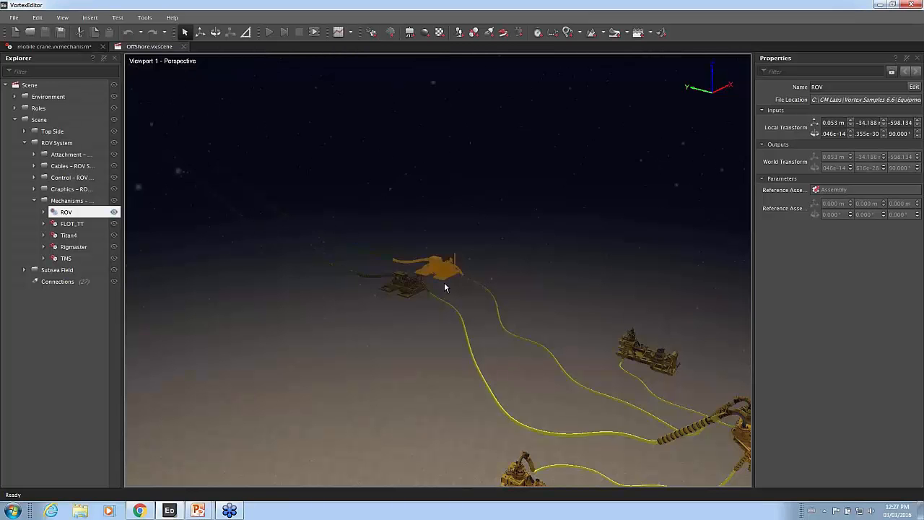
pyautogui.moveTo(586, 290); pyautogui.dragTo(446, 235, button='middle')
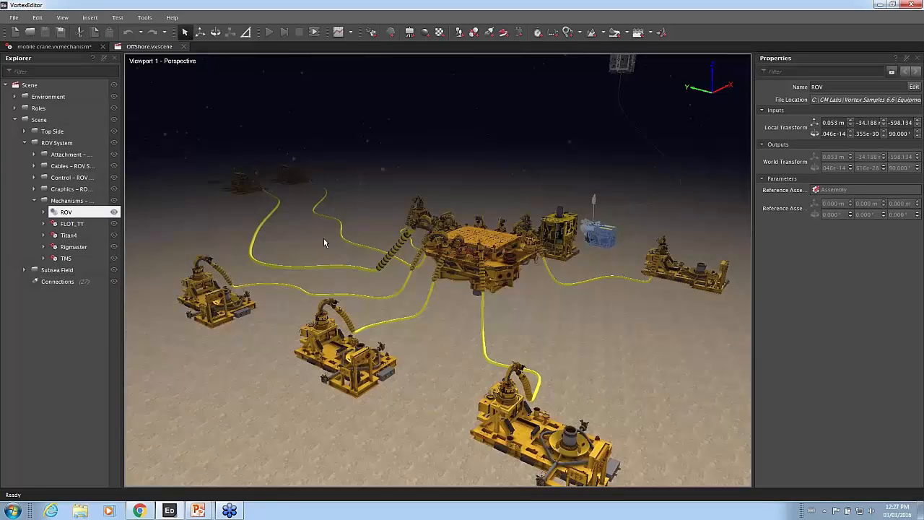
pyautogui.moveTo(365, 188); pyautogui.dragTo(679, 225, button='middle')
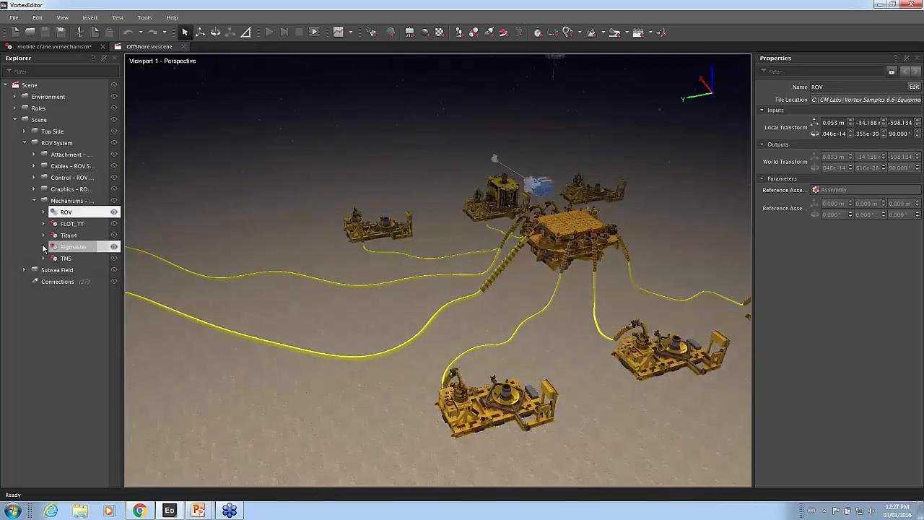
# Examine the ROV System's Tether cable, including its Dynamics Generic Cable and the Graphics Cable's parameters and cables data.
pyautogui.click(33, 176)
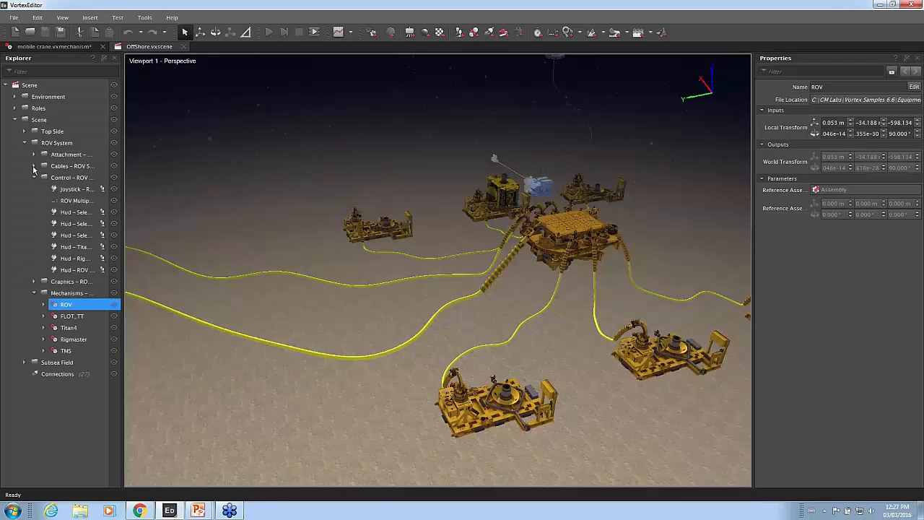
pyautogui.click(33, 165)
pyautogui.click(33, 189)
pyautogui.click(44, 177)
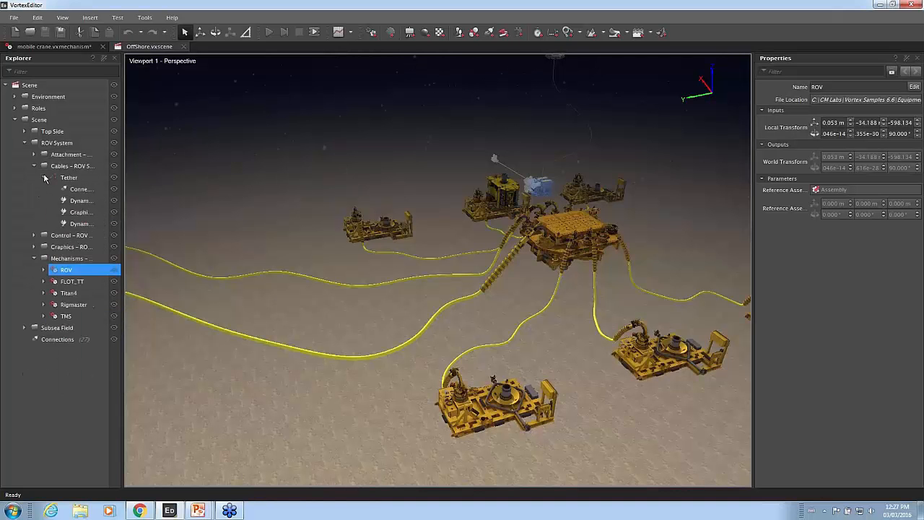
pyautogui.click(78, 200)
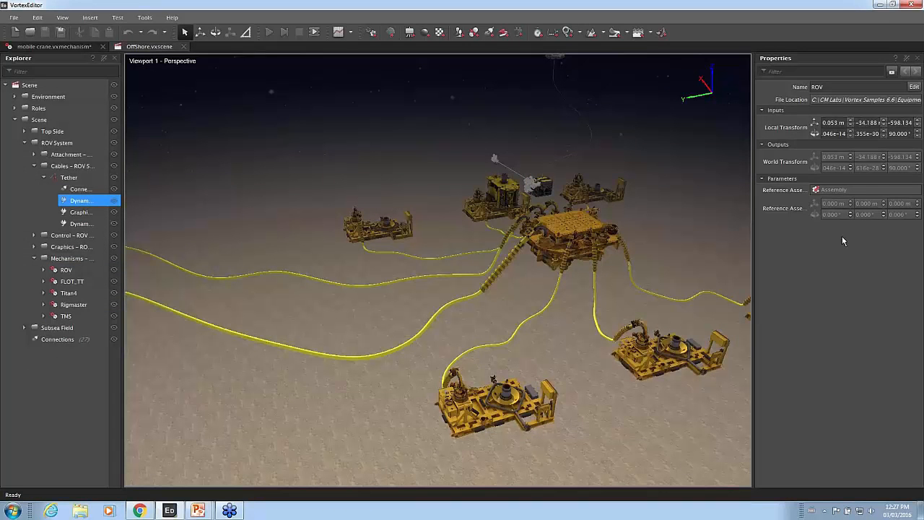
pyautogui.click(79, 211)
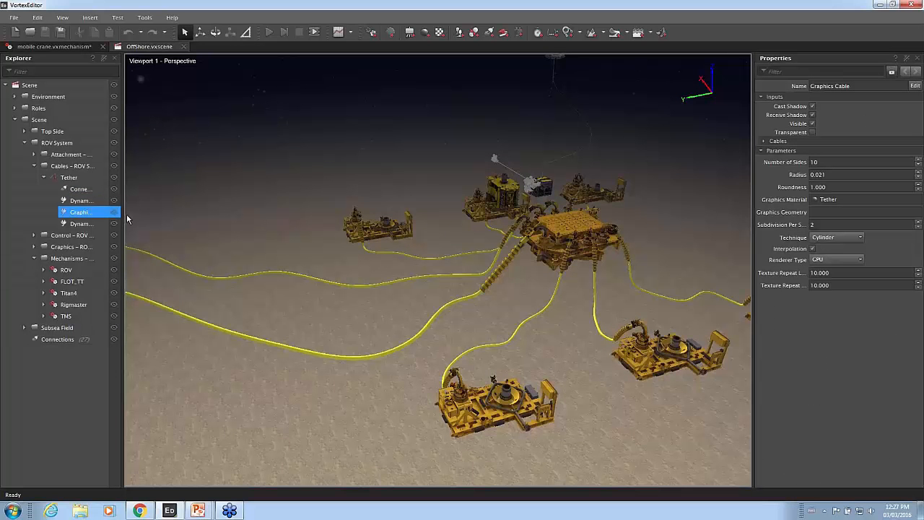
pyautogui.moveTo(123, 106); pyautogui.dragTo(190, 106)
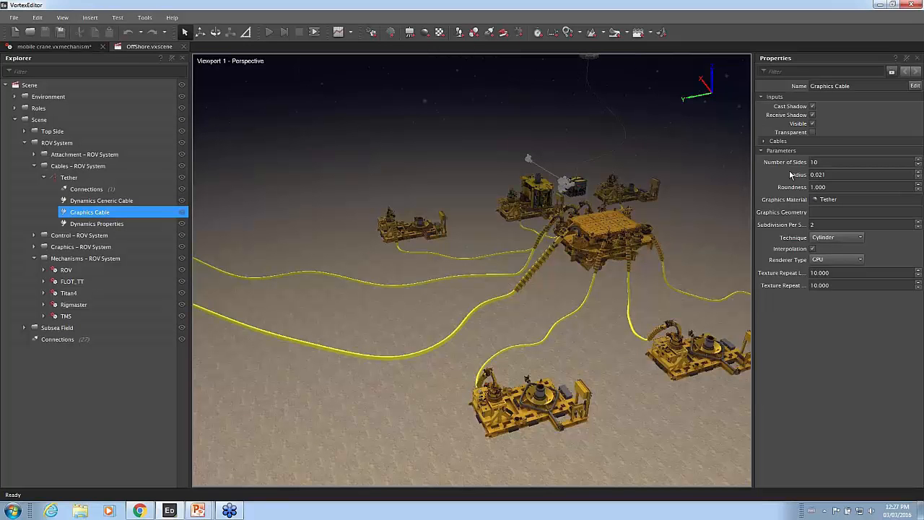
pyautogui.click(771, 142)
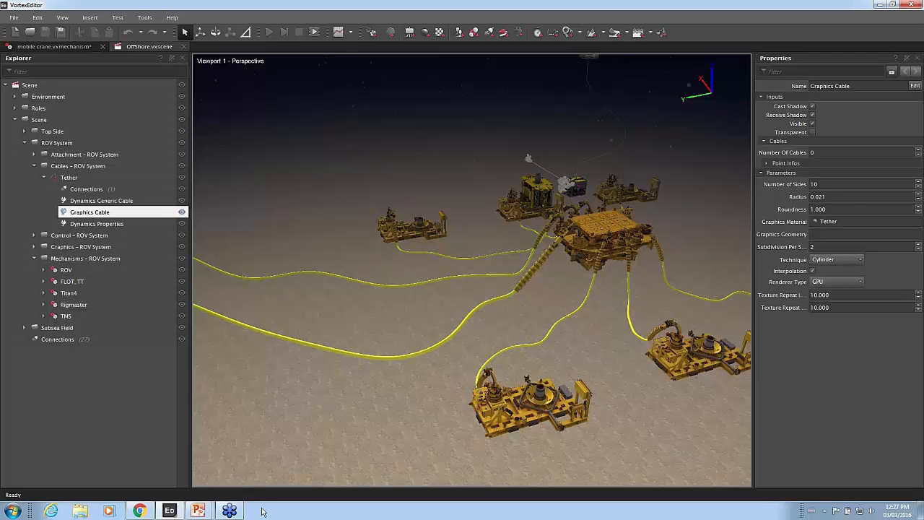
pyautogui.hotkey('alt', 'Tab')
pyautogui.click(551, 291)
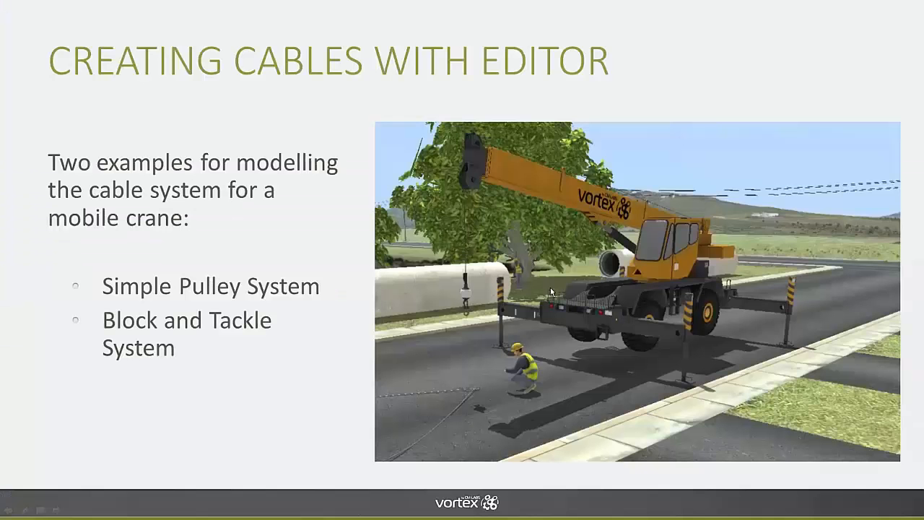
pyautogui.click(552, 291)
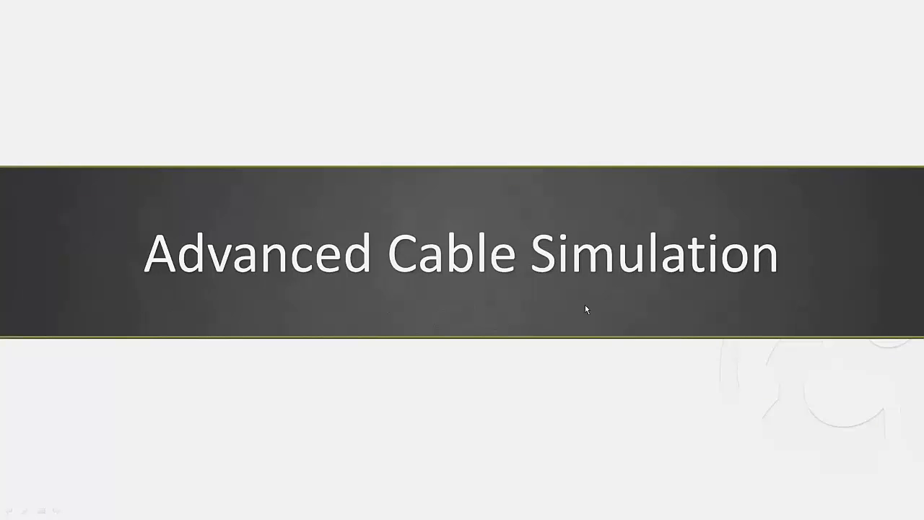
pyautogui.click(613, 314)
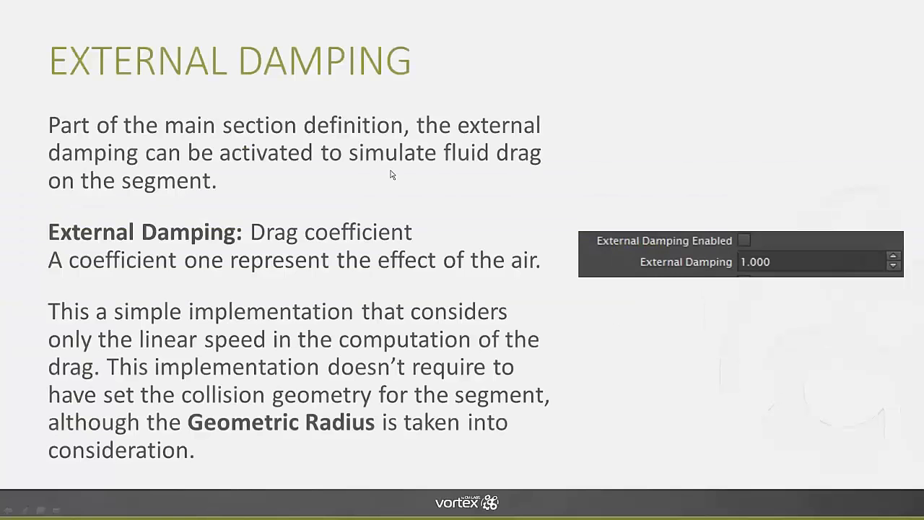